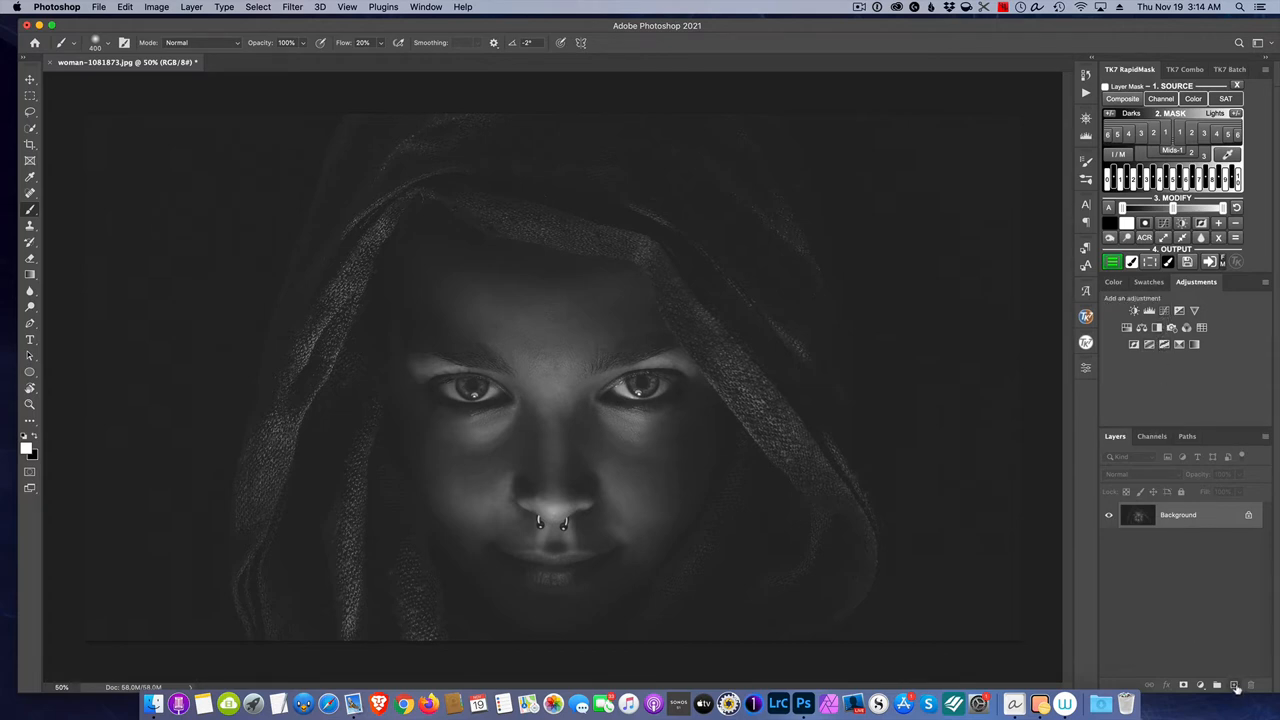
# - Add a new empty layer above the portrait and fill it with 50% gray
pyautogui.click(1235, 686)
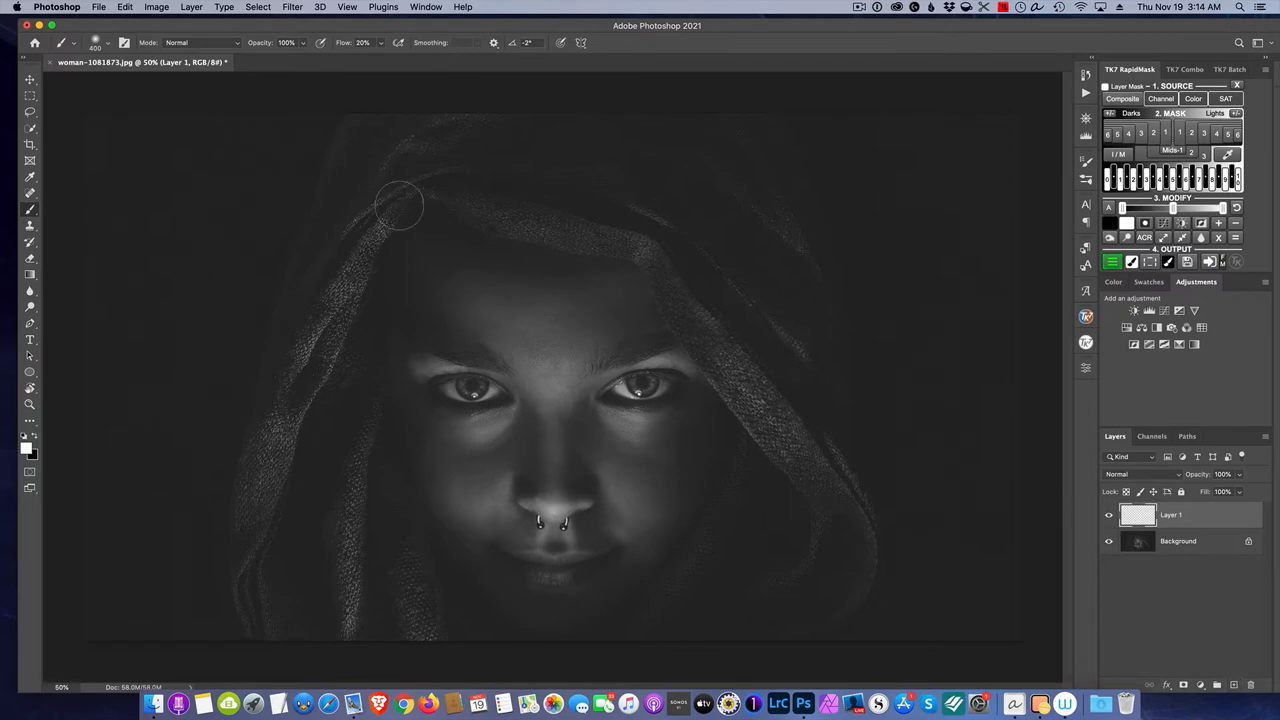
pyautogui.click(126, 7)
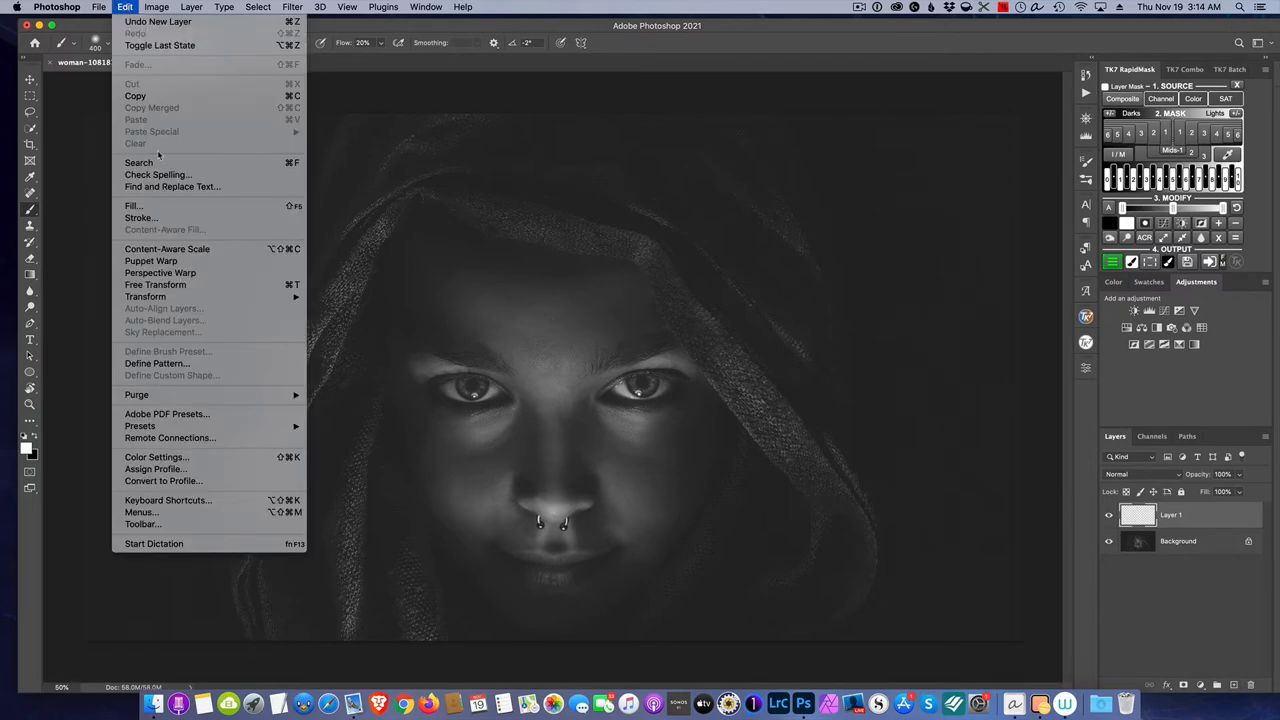
pyautogui.click(174, 207)
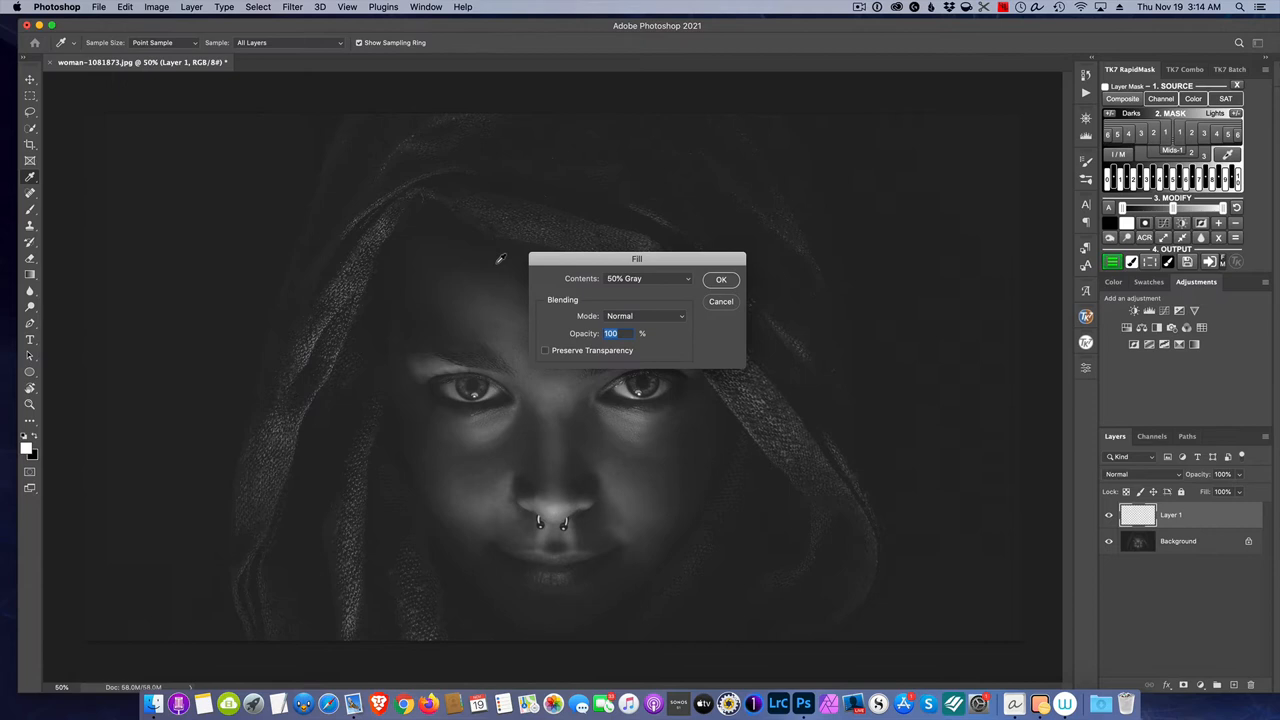
pyautogui.click(721, 279)
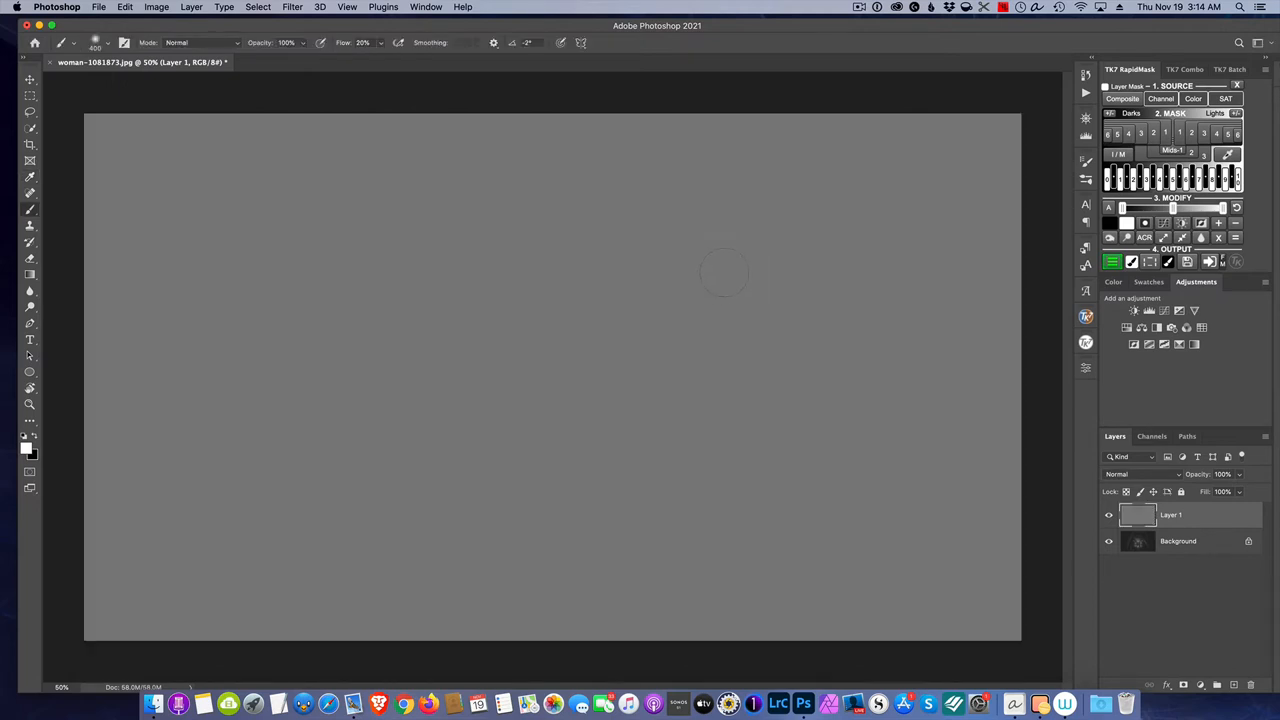
# - Blend the gray layer as Overlay and switch to the Dodge tool, leaving the colour unchanged
pyautogui.click(1137, 476)
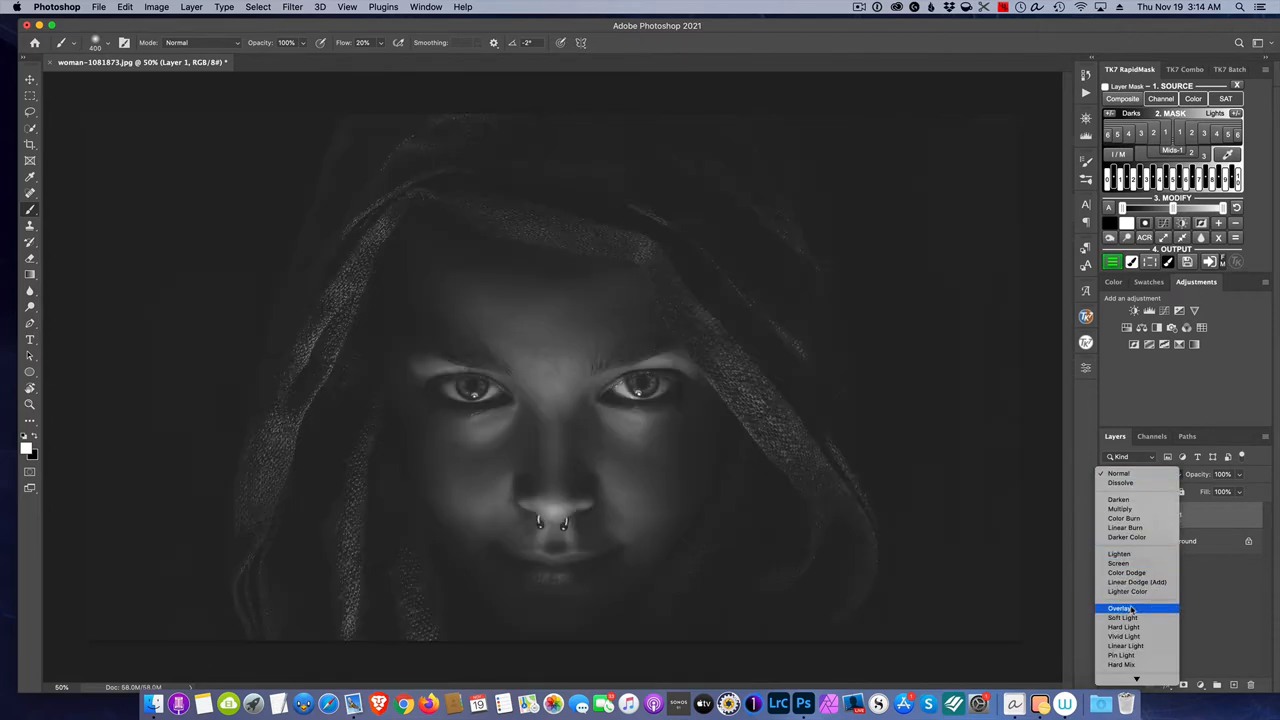
pyautogui.click(1132, 608)
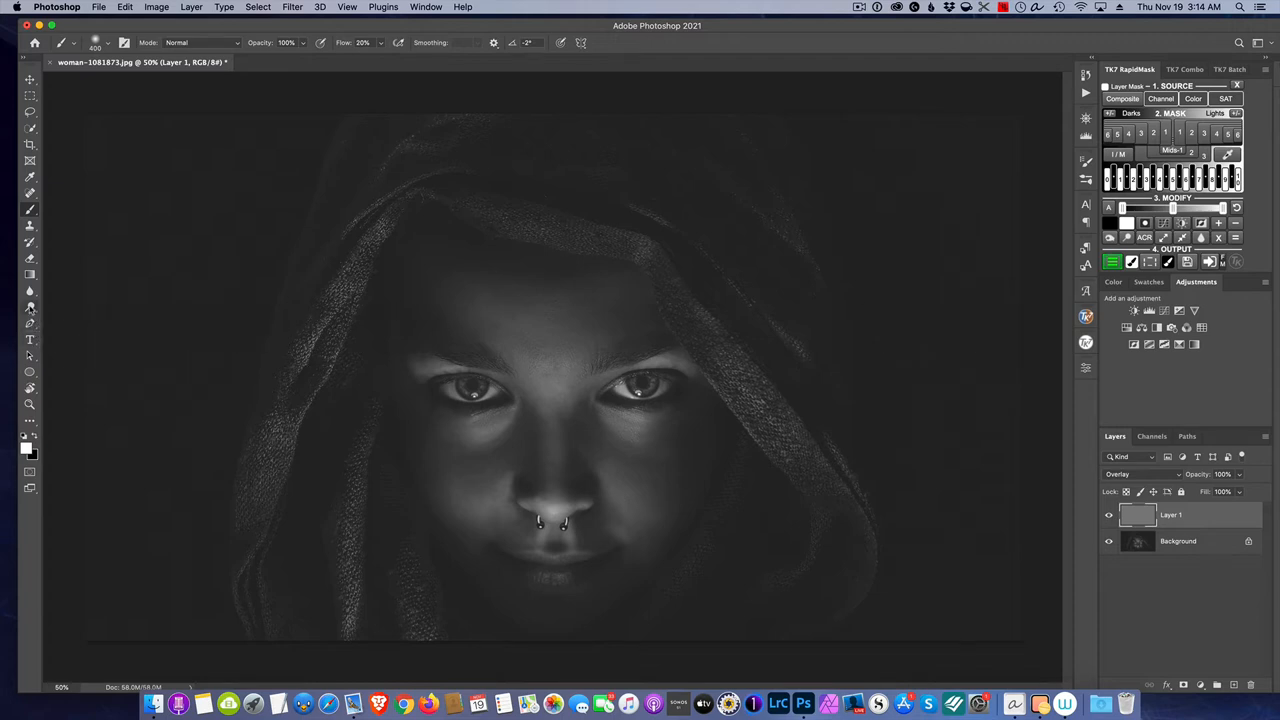
pyautogui.click(30, 308)
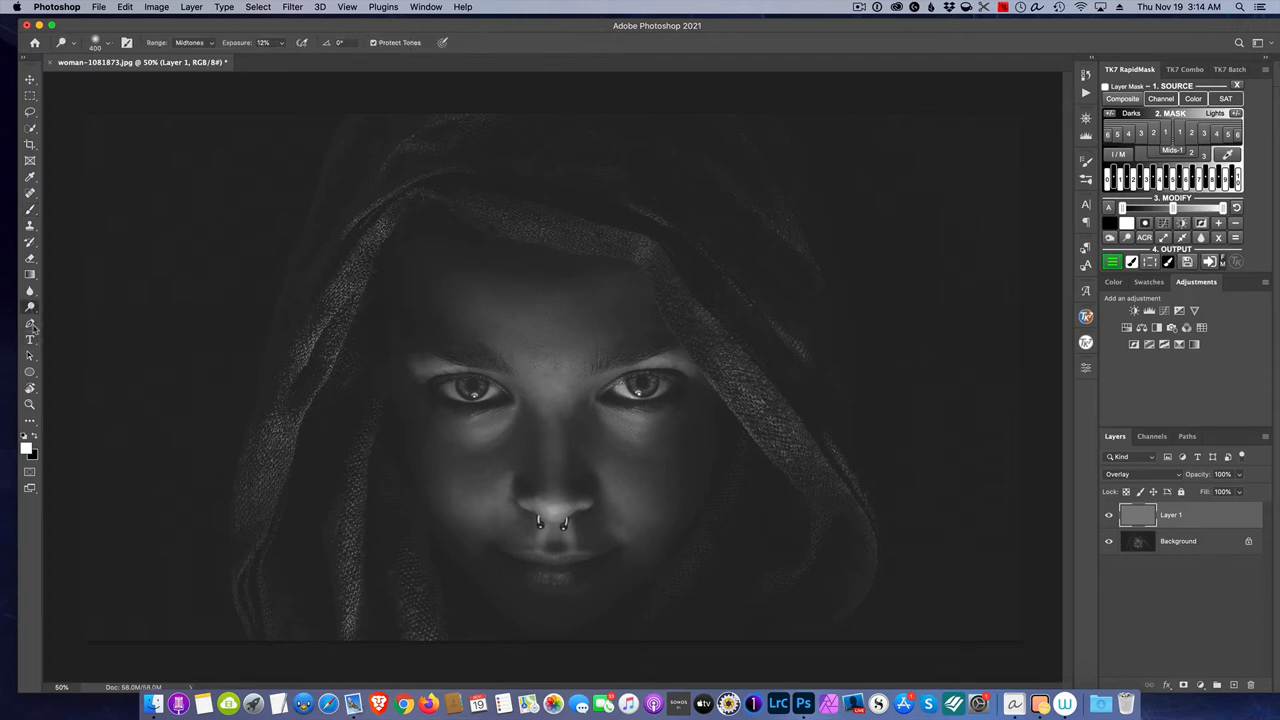
pyautogui.click(28, 449)
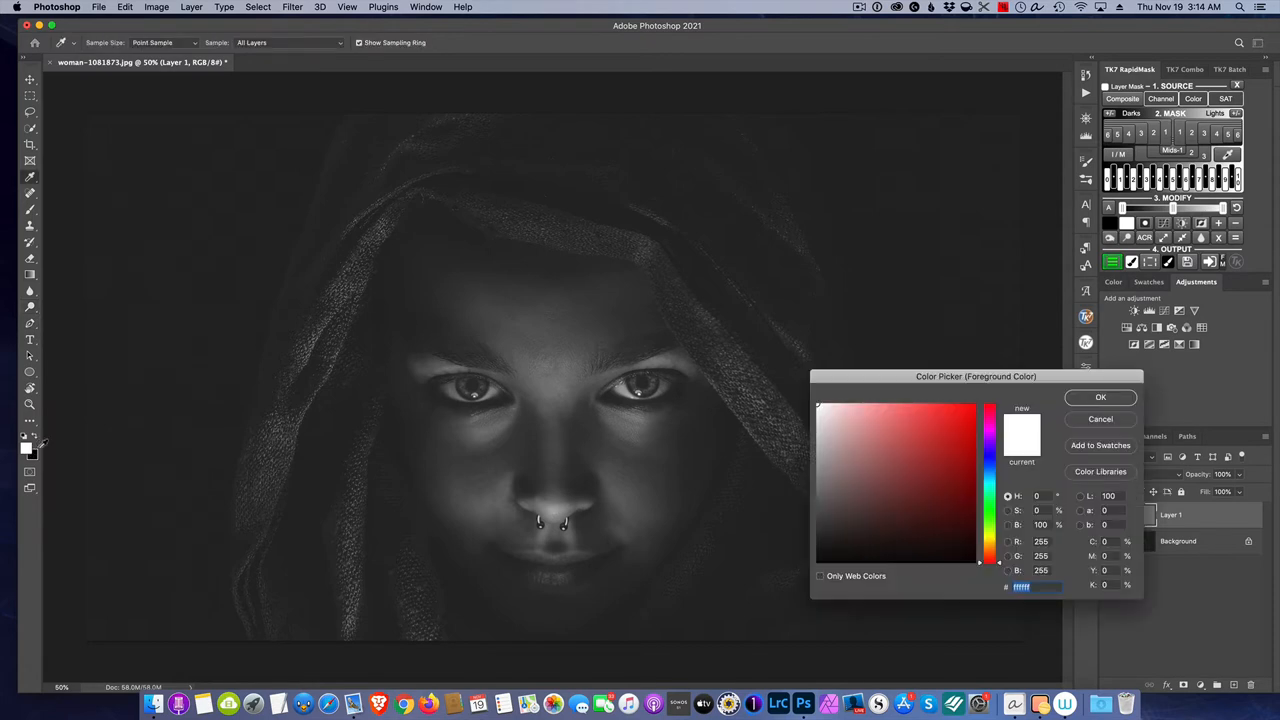
pyautogui.click(1100, 397)
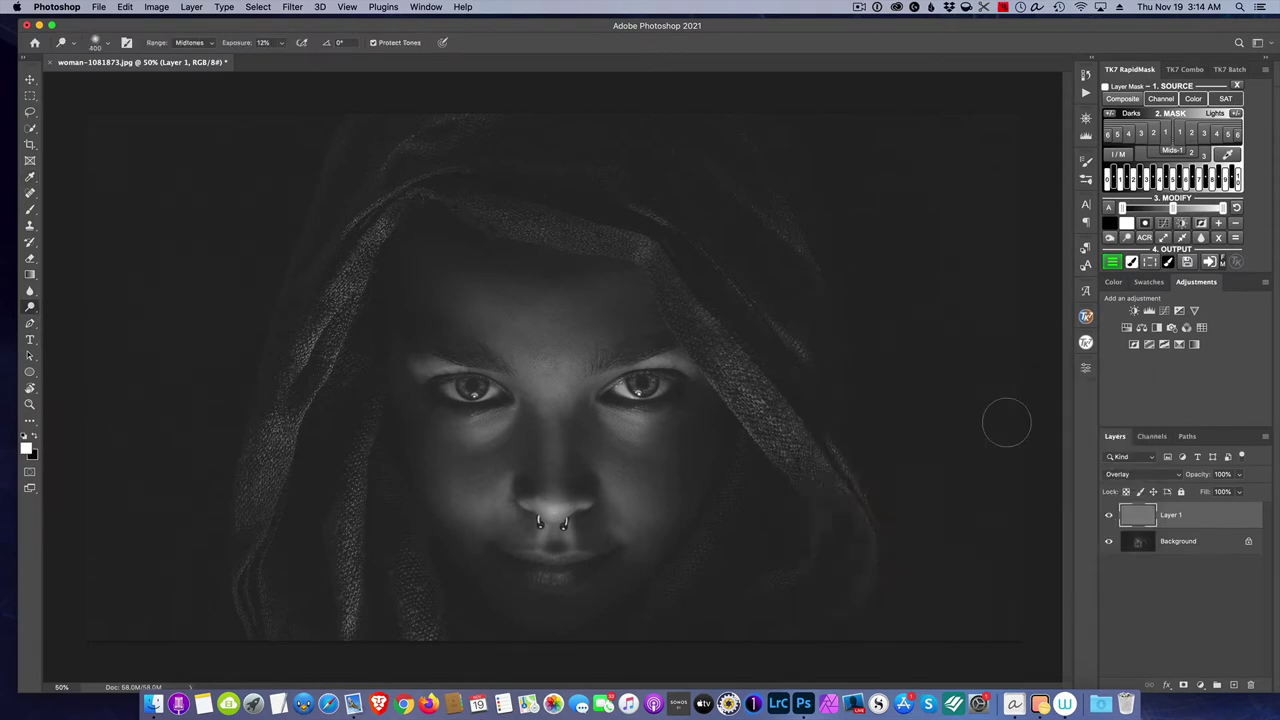
# - Adjust the brush size and paint to brighten the hood edge beside the face
pyautogui.click(38, 438)
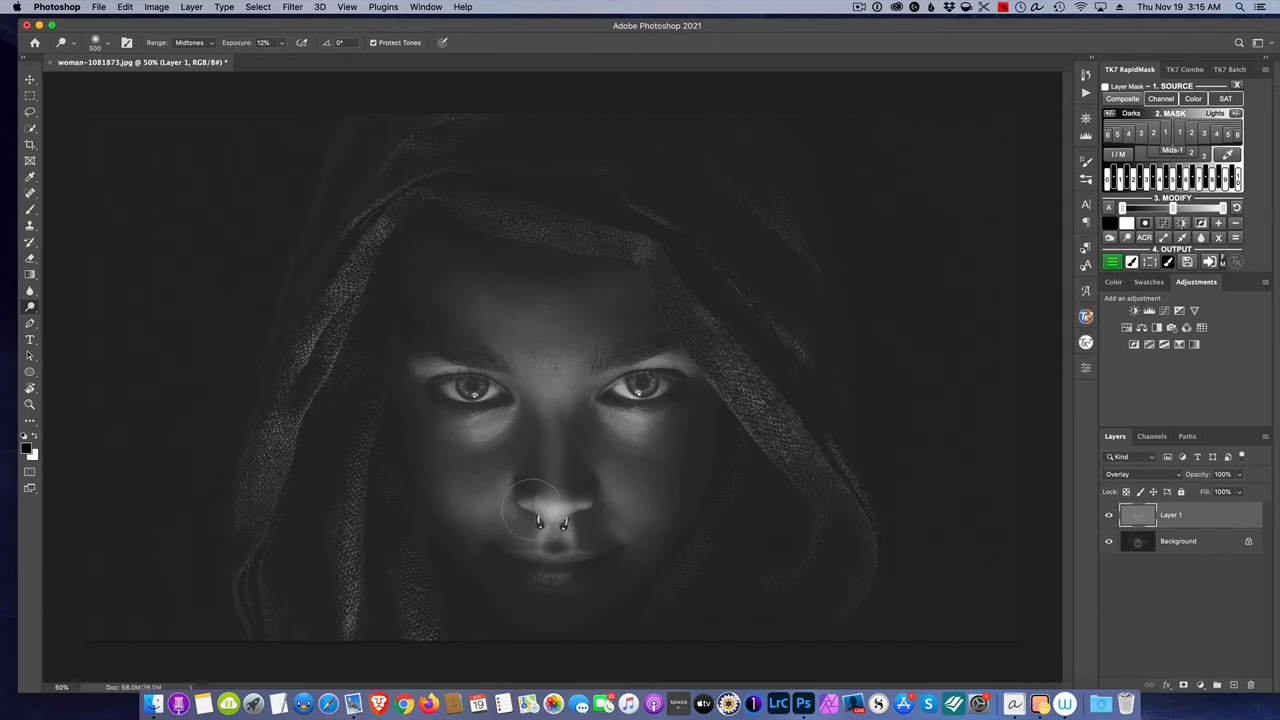
pyautogui.press('[')
pyautogui.press(']')
pyautogui.press(']')
pyautogui.press(']')
pyautogui.moveTo(740, 412)
pyautogui.mouseDown()
pyautogui.moveTo(815, 473)
pyautogui.moveTo(712, 293)
pyautogui.mouseUp()
# - Toggle the gray layer's visibility to compare before and after
pyautogui.click(1108, 517)
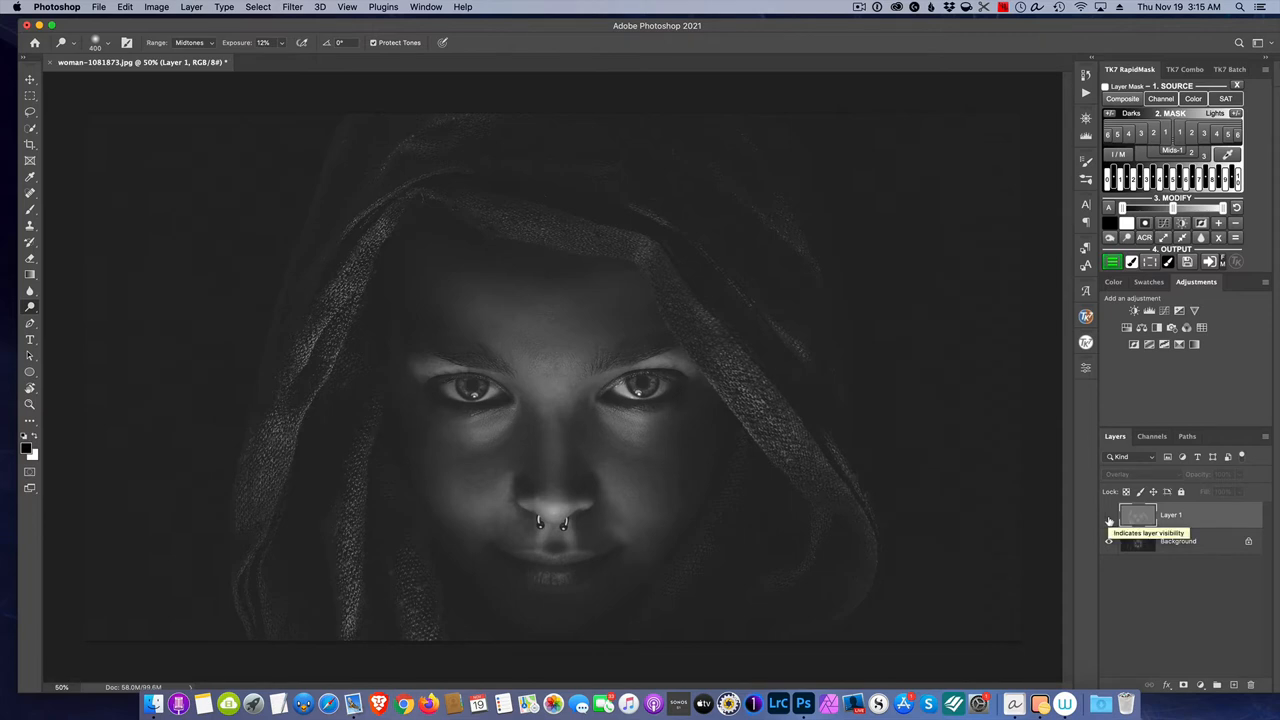
pyautogui.click(1108, 517)
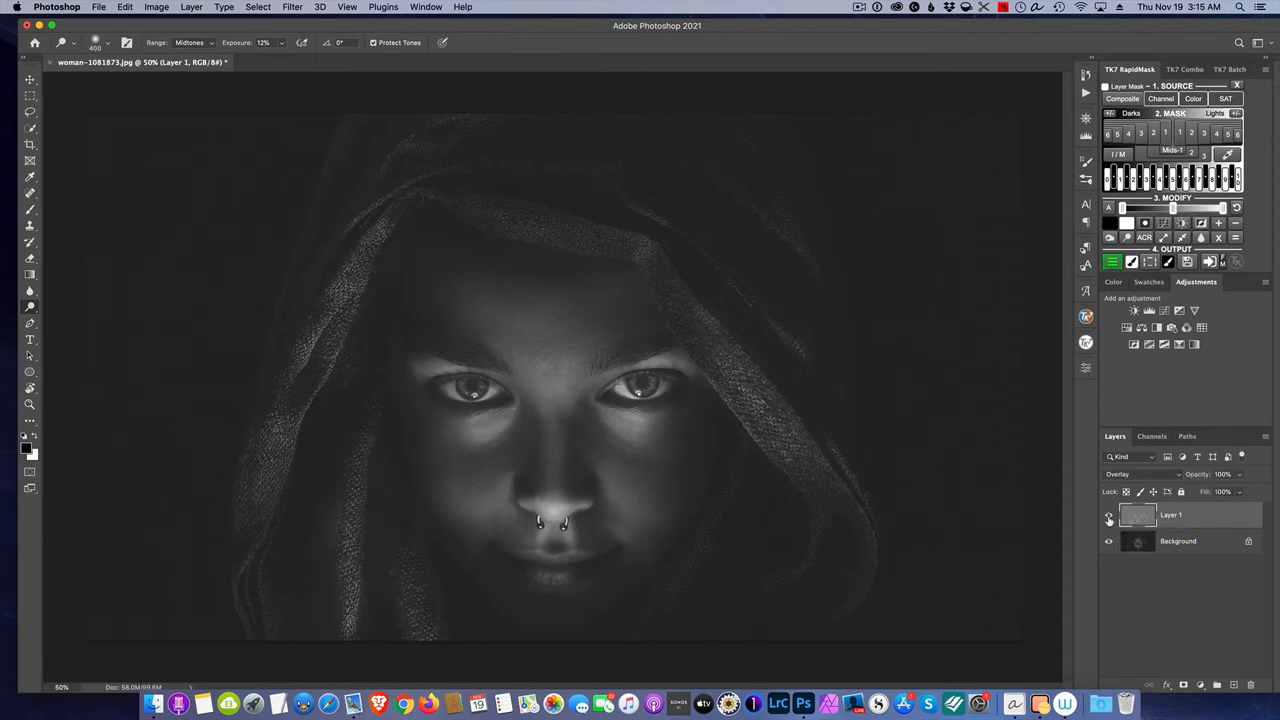
pyautogui.click(1108, 517)
pyautogui.click(1108, 517)
# - Delete the gray layer, add a Curves layer with raised midtones and invert its mask
pyautogui.moveTo(1228, 517); pyautogui.dragTo(1250, 684)
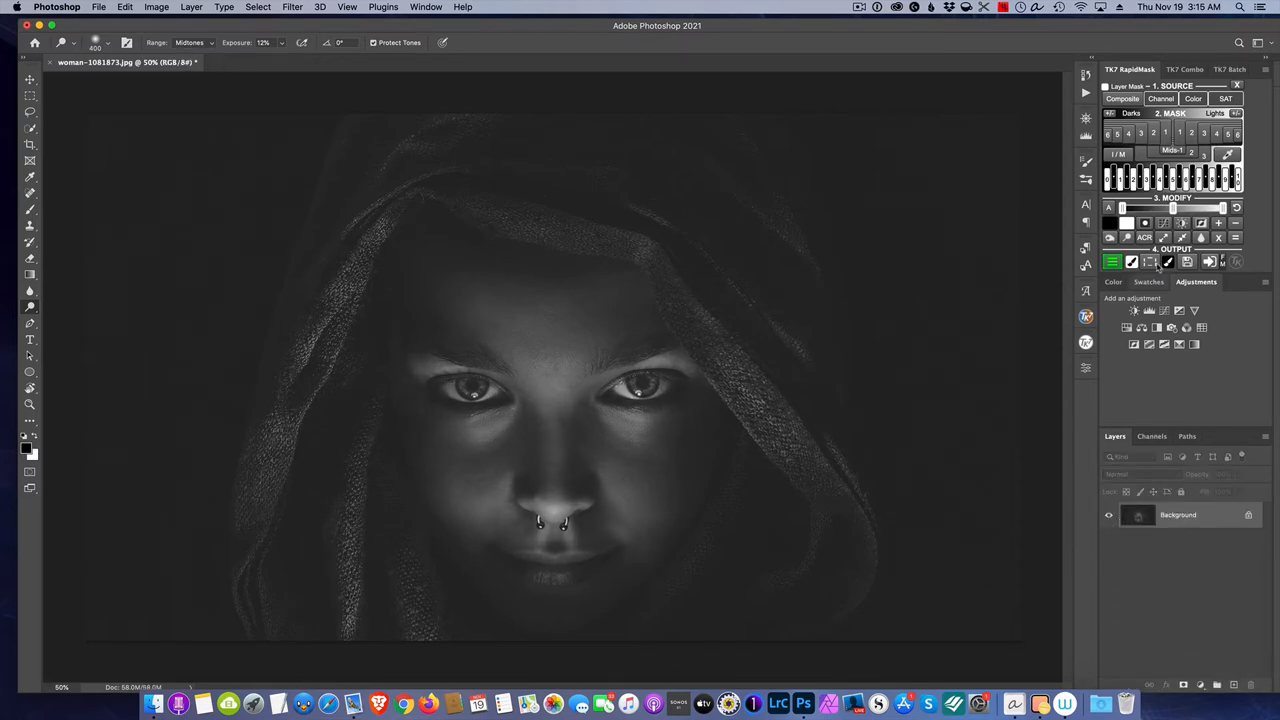
pyautogui.click(1164, 314)
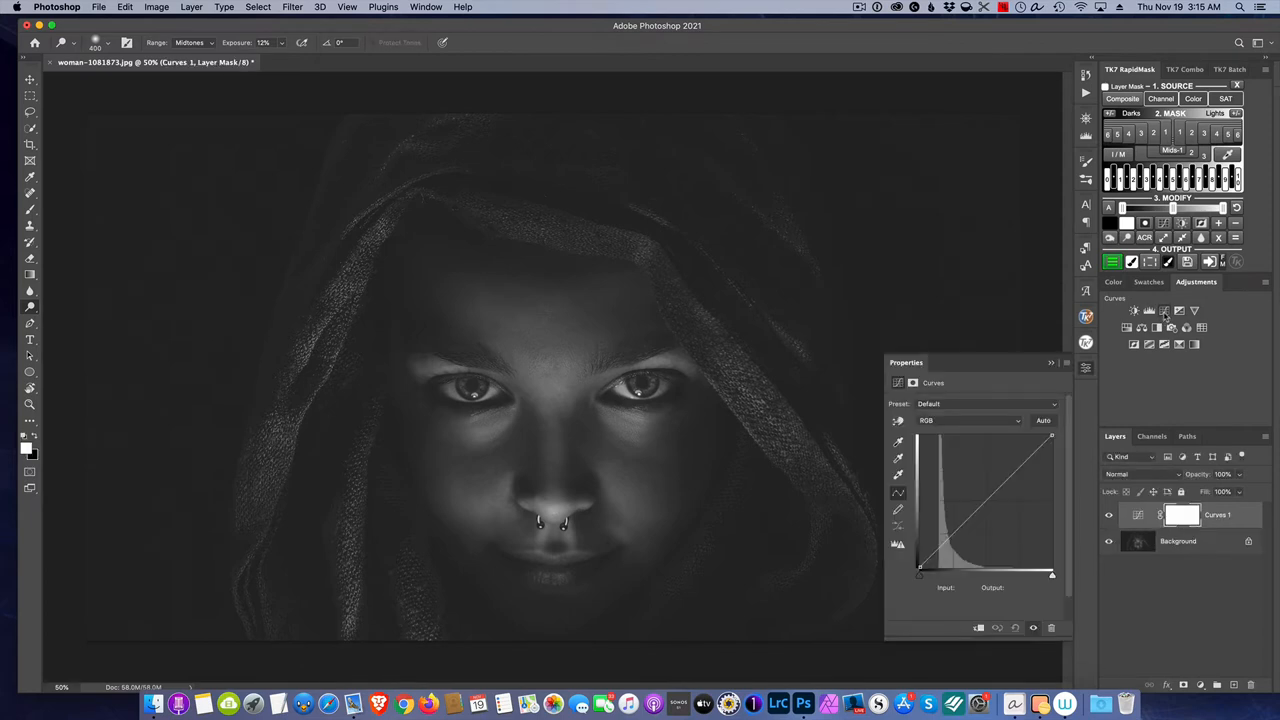
pyautogui.click(987, 500)
pyautogui.moveTo(987, 500); pyautogui.dragTo(977, 487)
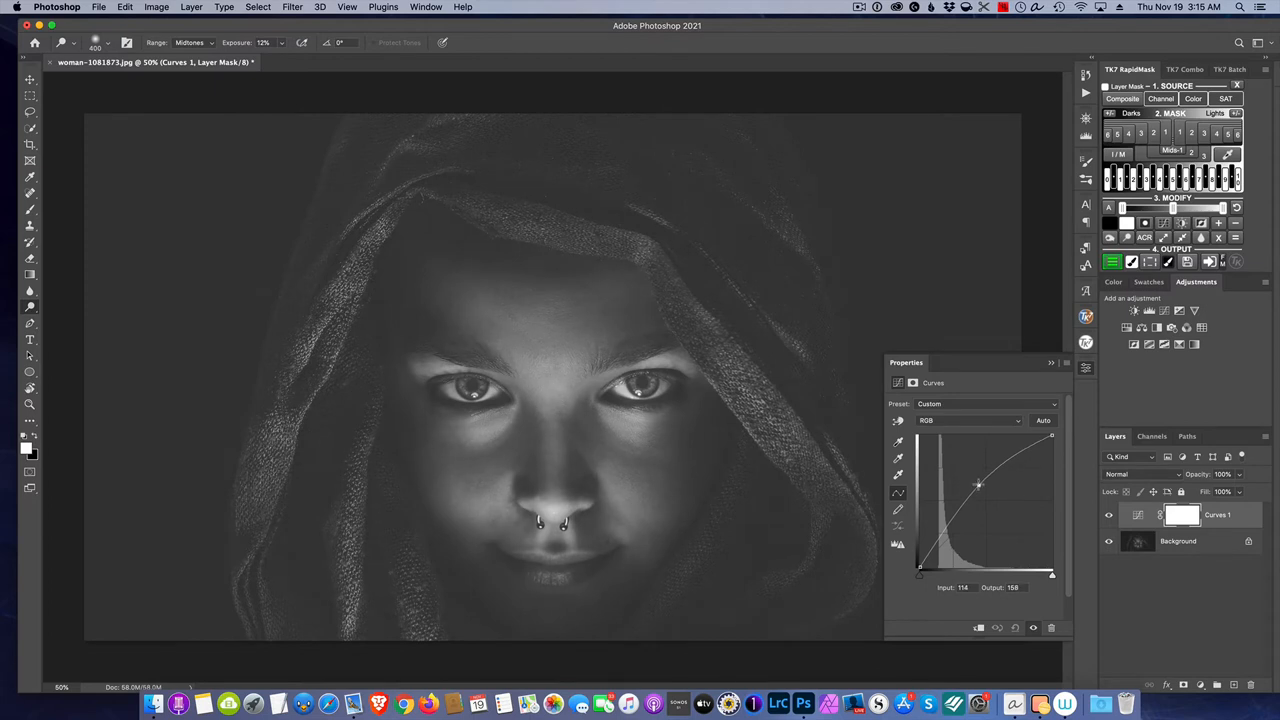
pyautogui.click(1051, 366)
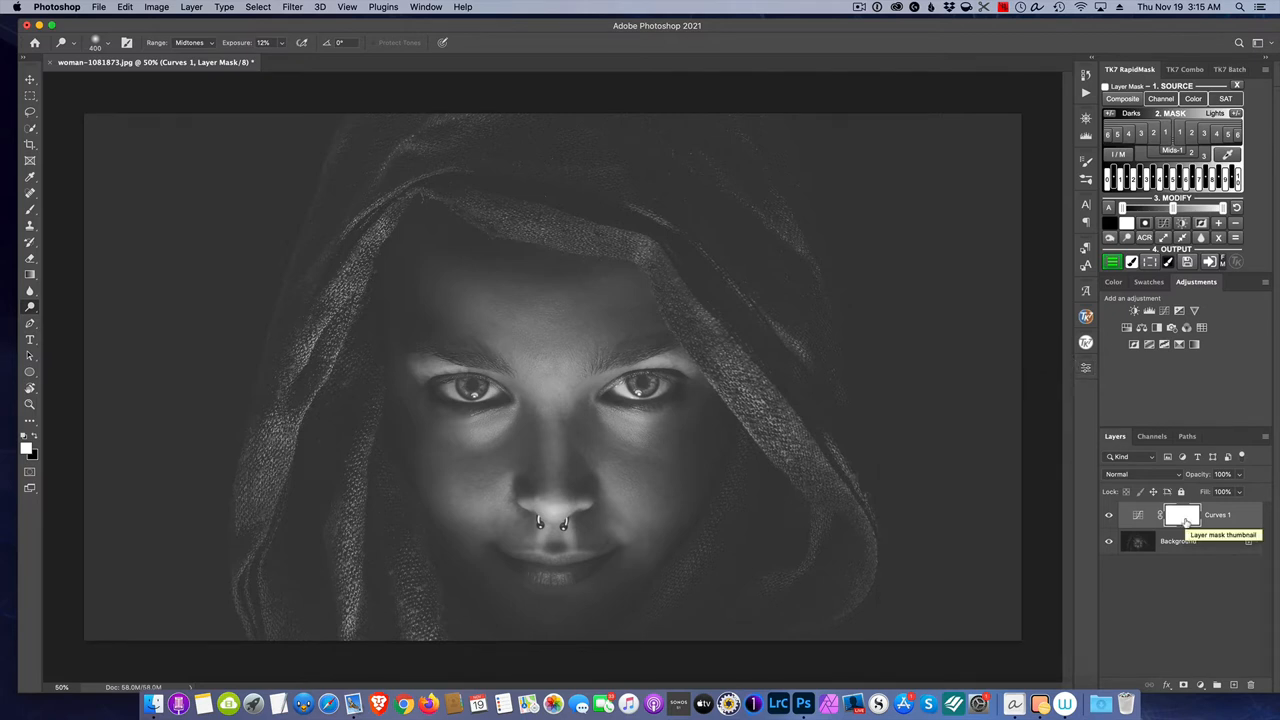
pyautogui.press('super+i')
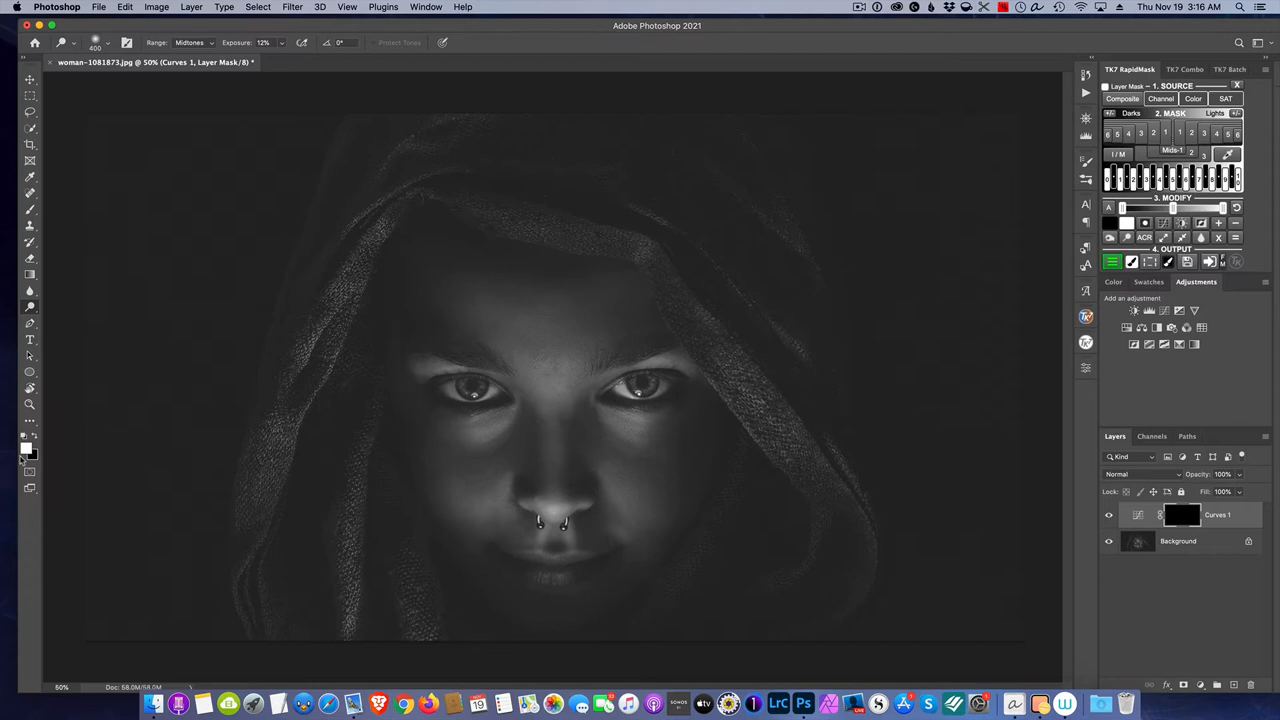
# - Brush the brightening back in over the left eye, forehead and nose, then lower flow to 13%
pyautogui.click(30, 210)
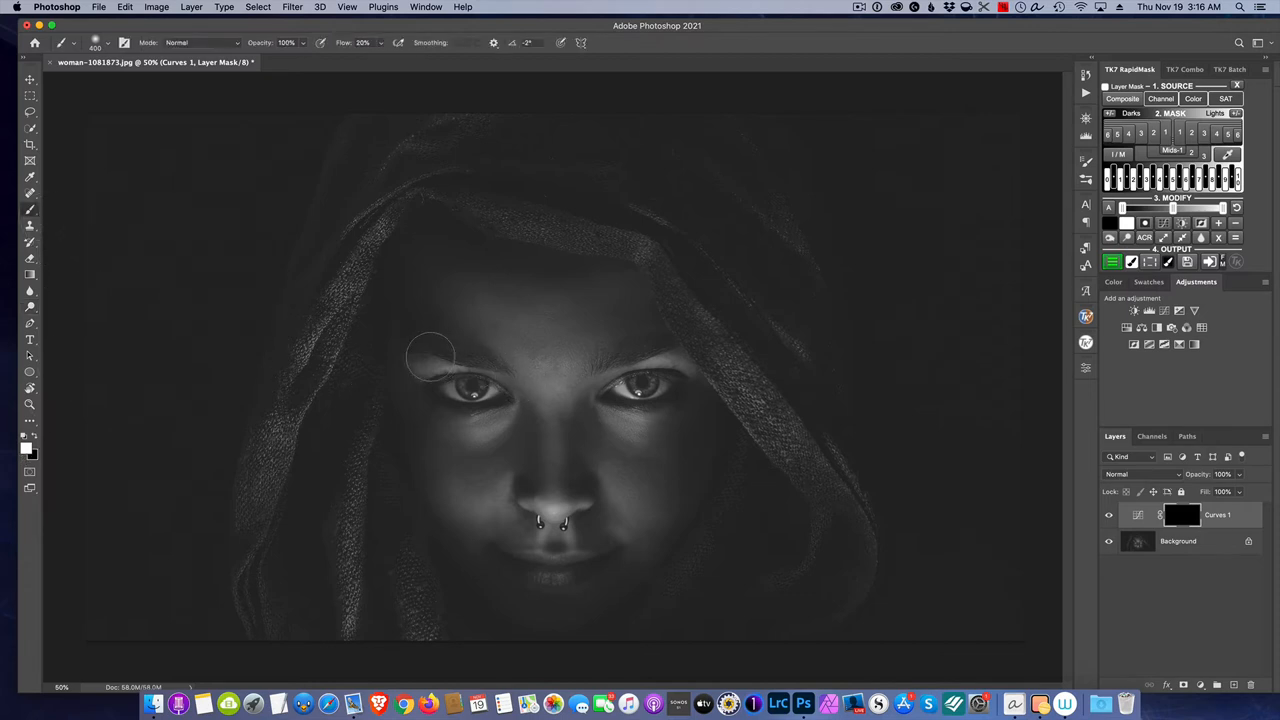
pyautogui.moveTo(420, 360); pyautogui.dragTo(510, 390)
pyautogui.moveTo(487, 300)
pyautogui.mouseDown()
pyautogui.moveTo(537, 325)
pyautogui.moveTo(620, 290)
pyautogui.mouseUp()
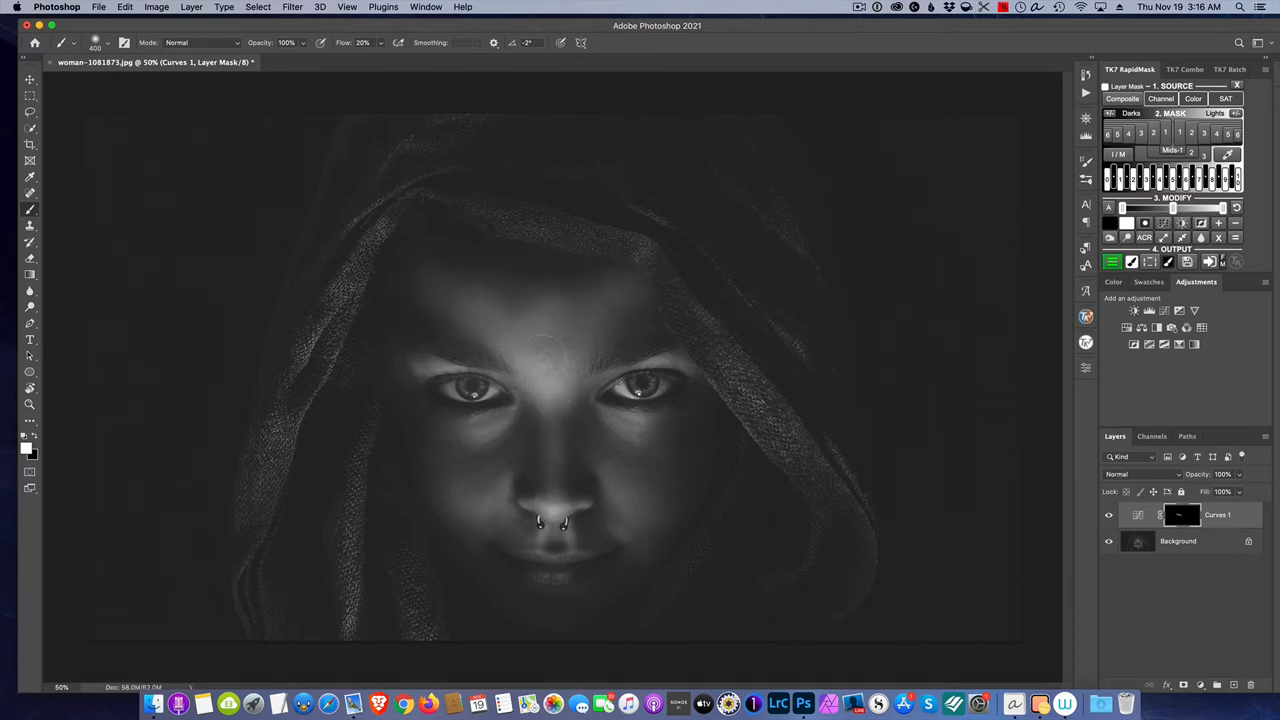
pyautogui.moveTo(537, 300); pyautogui.dragTo(470, 320)
pyautogui.moveTo(625, 325); pyautogui.dragTo(593, 450)
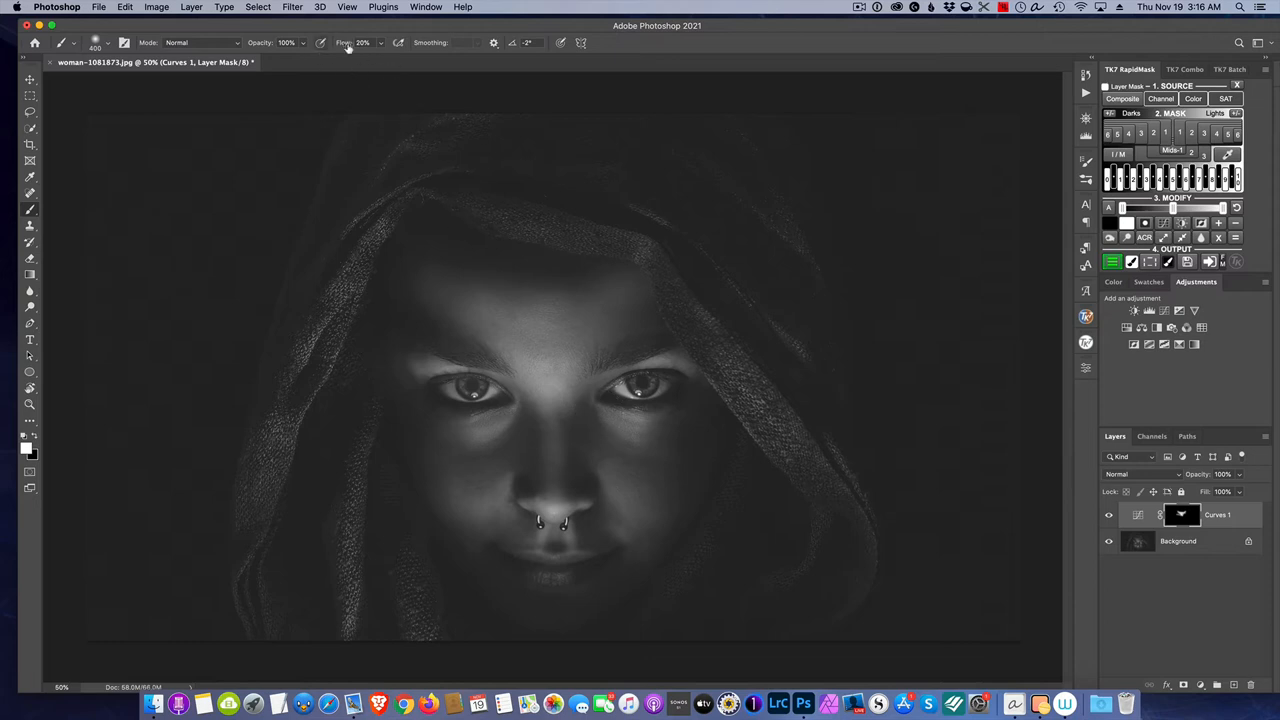
pyautogui.moveTo(348, 44); pyautogui.dragTo(340, 44)
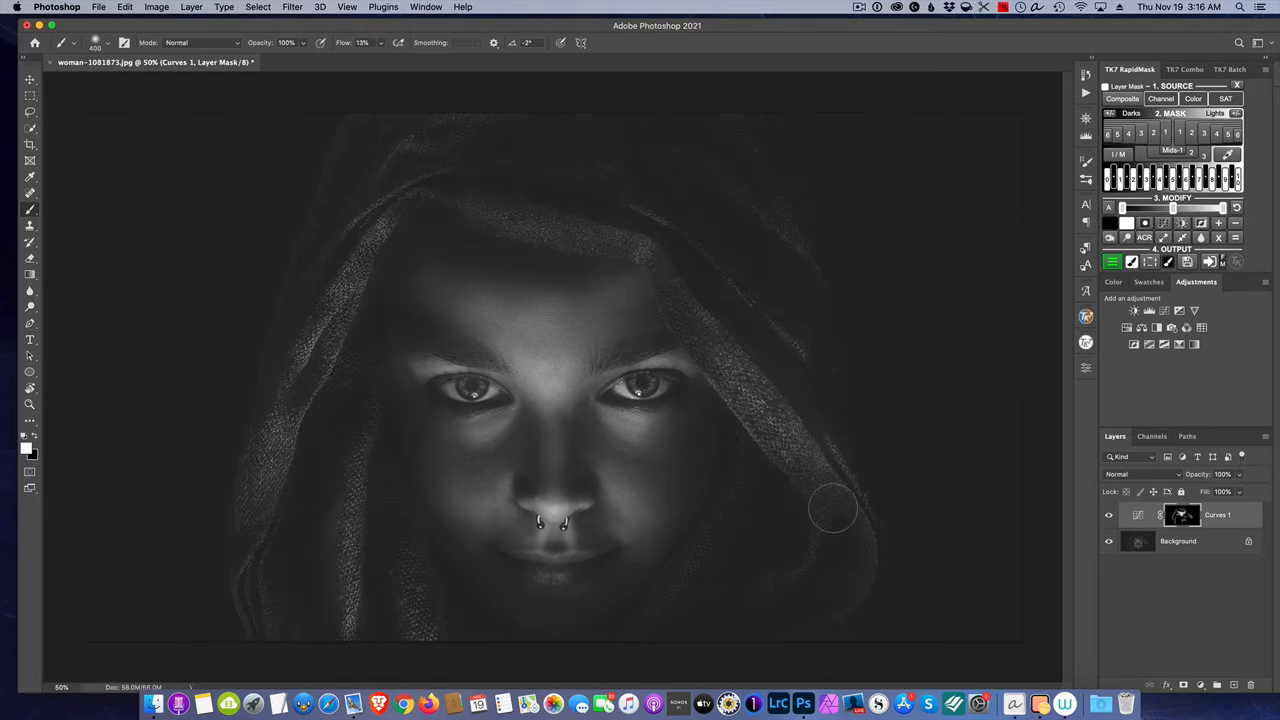
# - Compare Curves 1 on and off, then pull its curve downward so it darkens instead
pyautogui.click(1108, 517)
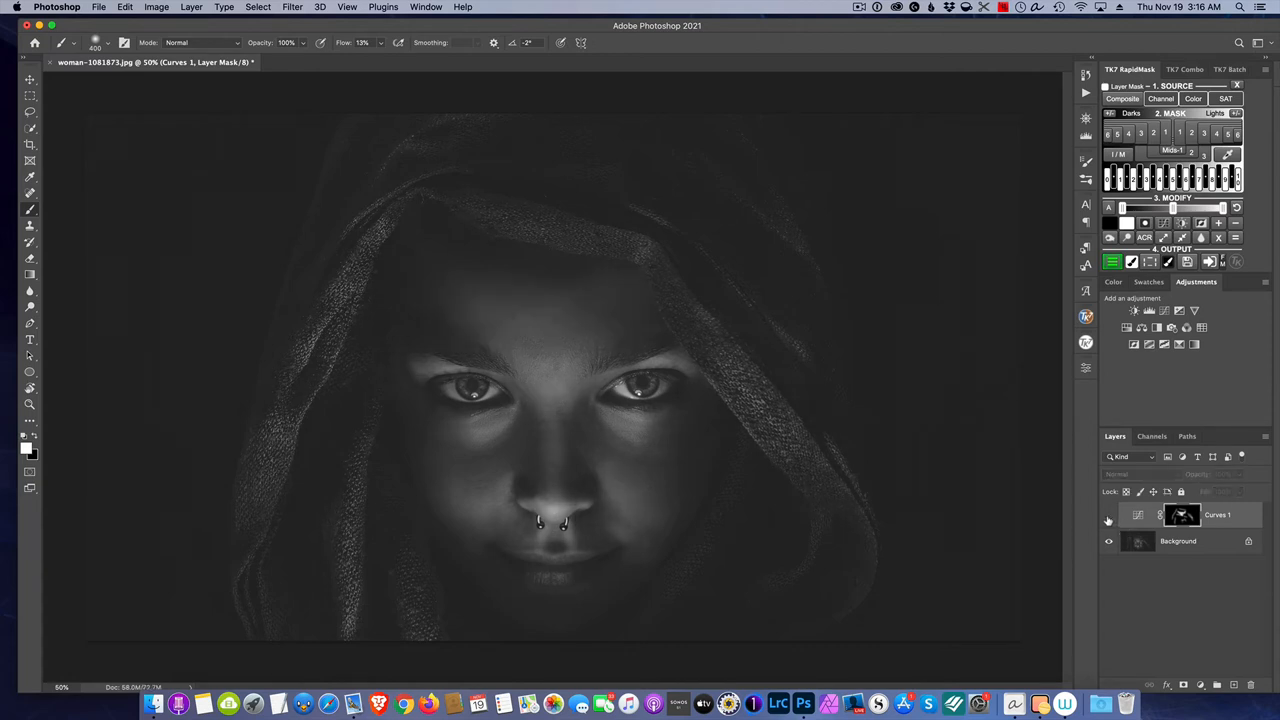
pyautogui.click(1108, 517)
pyautogui.doubleClick(1140, 517)
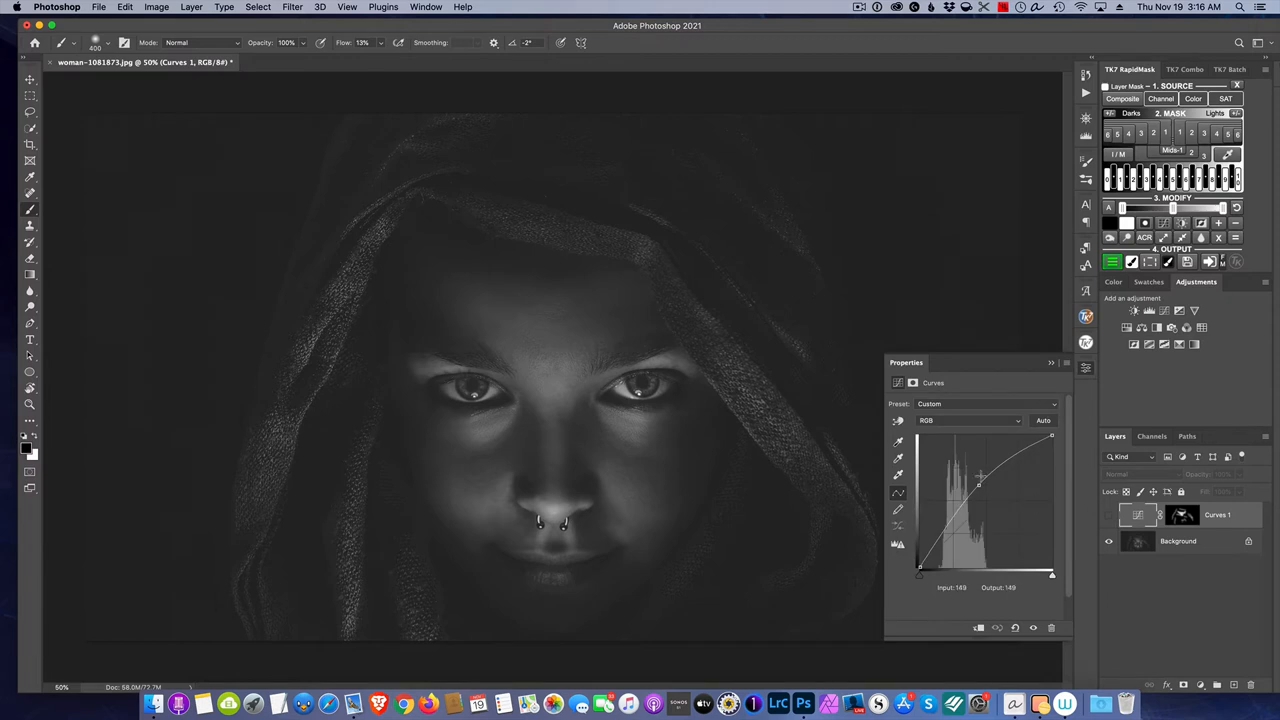
pyautogui.moveTo(980, 476); pyautogui.dragTo(1007, 519)
pyautogui.click(1052, 363)
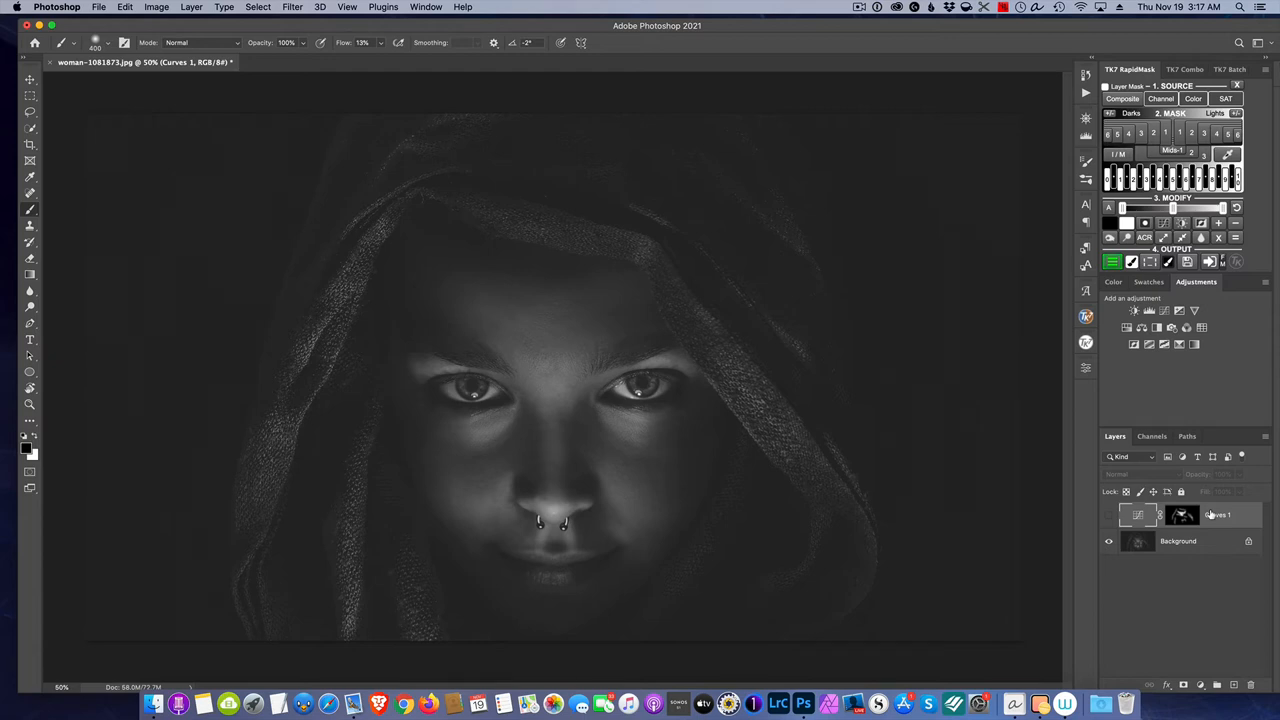
# - Drag the Curves 1 adjustment layer to the trash, leaving only the Background
pyautogui.moveTo(1212, 514); pyautogui.dragTo(1250, 684)
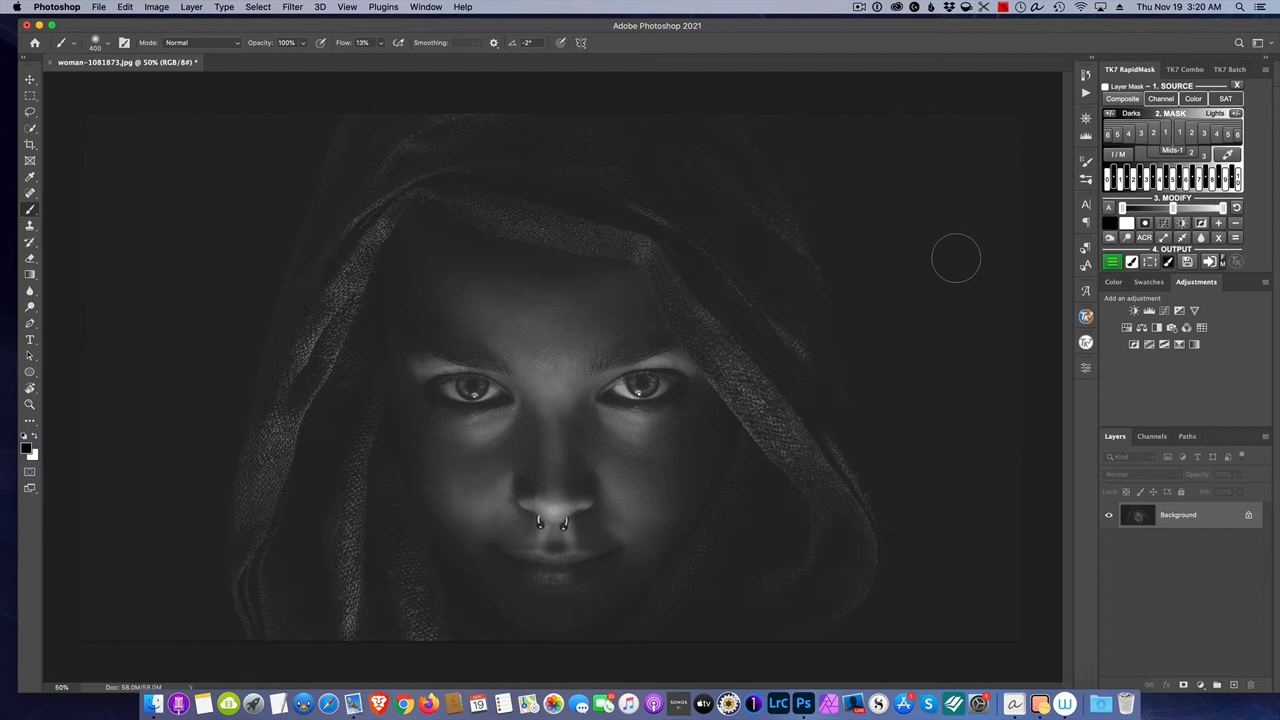
# - Load the highlights as a luminosity selection from the Channels panel and return to Layers
pyautogui.click(1153, 437)
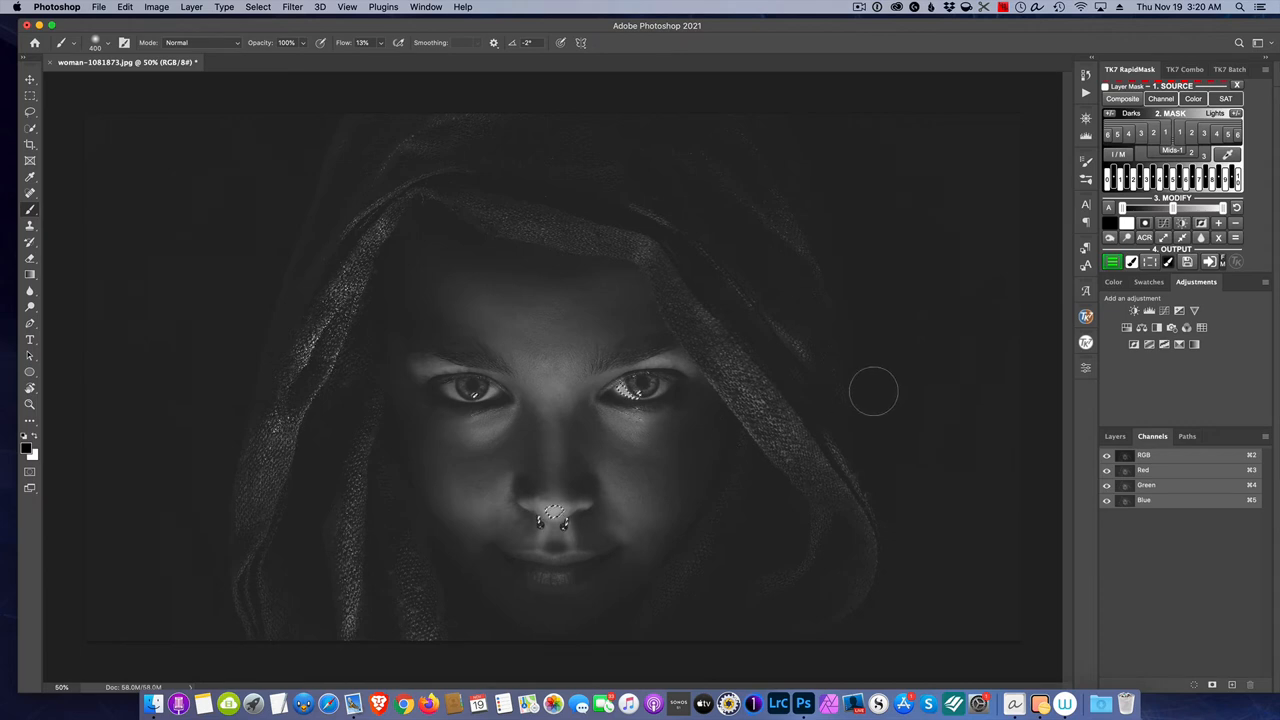
pyautogui.click(1114, 436)
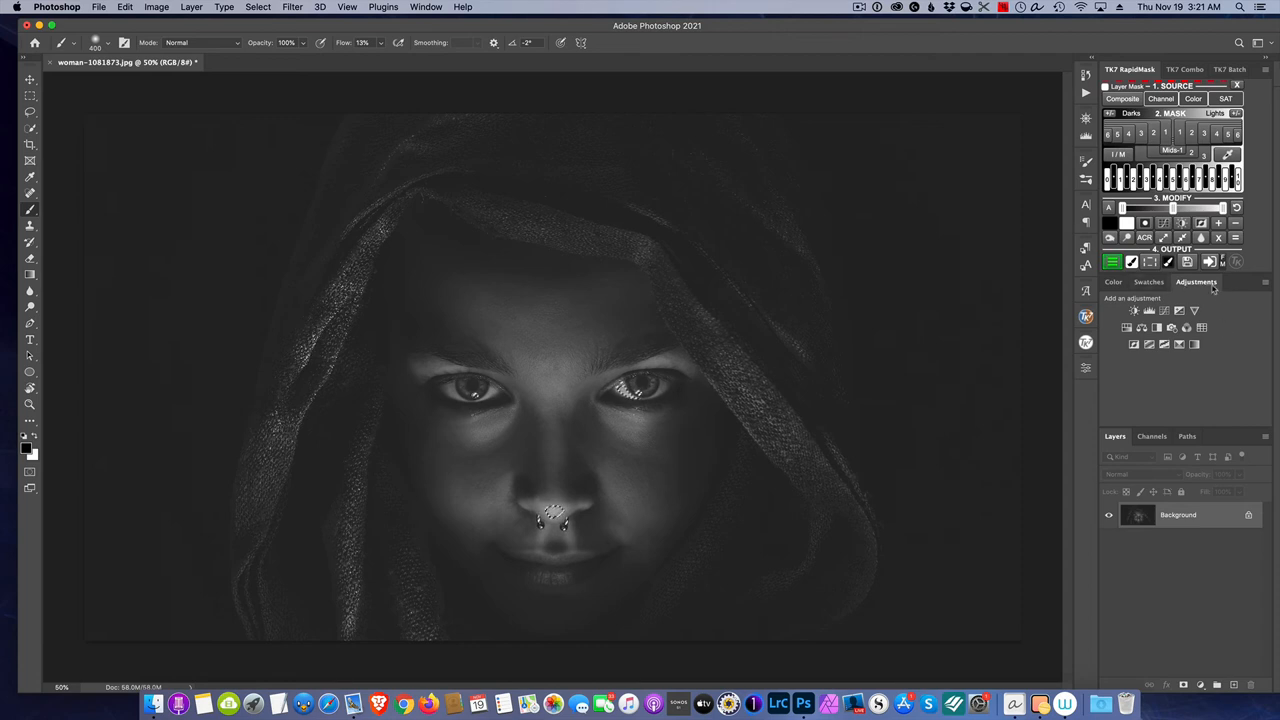
pyautogui.click(426, 7)
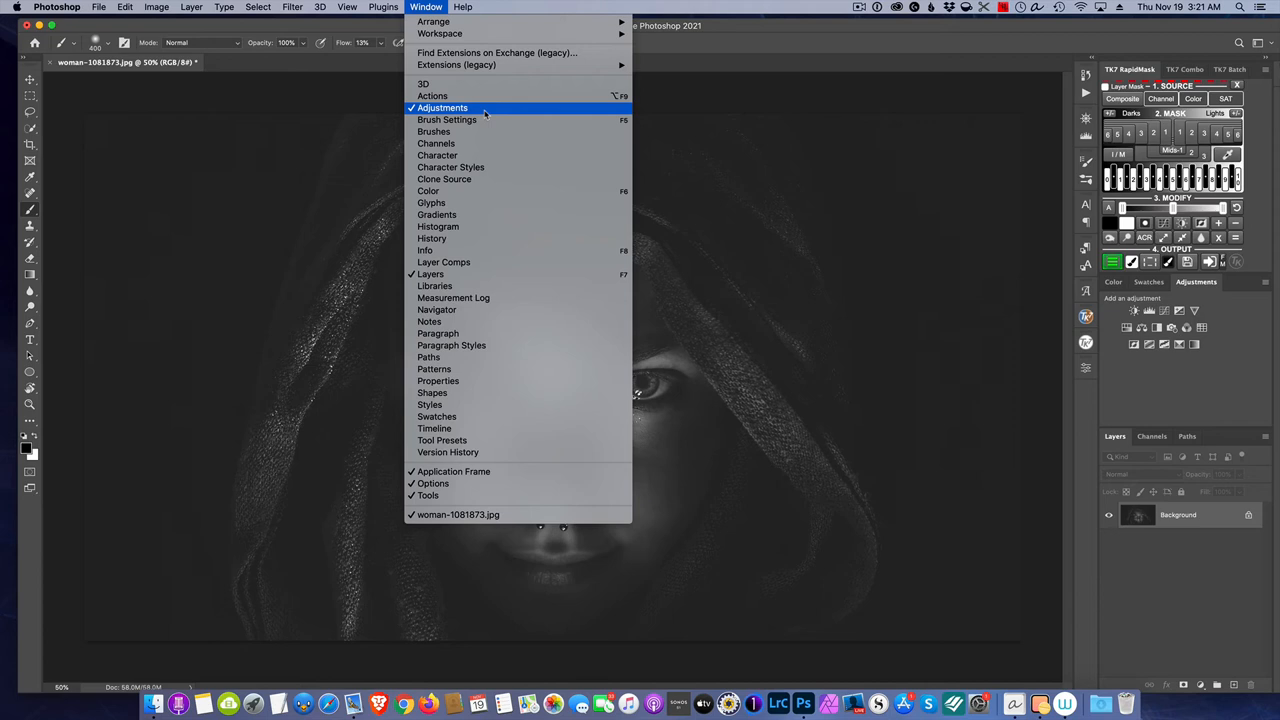
pyautogui.click(1176, 395)
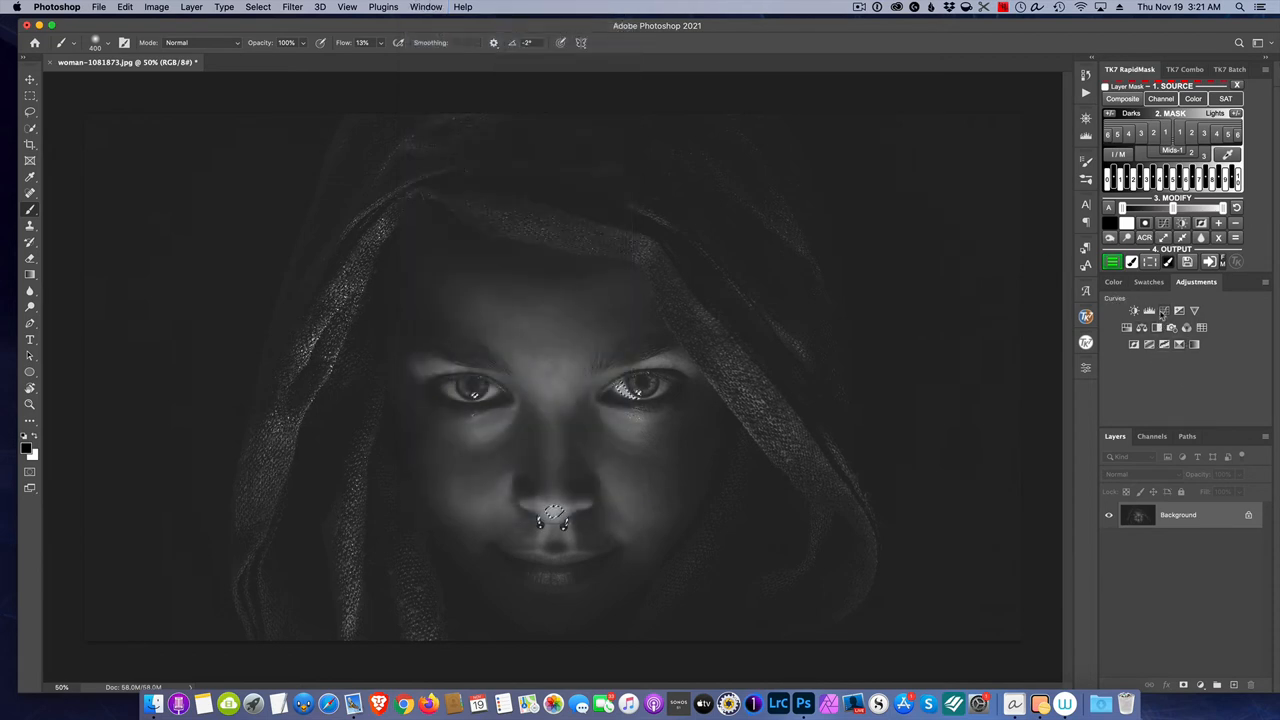
# - Add a Curves layer masked to the highlight selection and bow its curve upward to brighten
pyautogui.click(1164, 311)
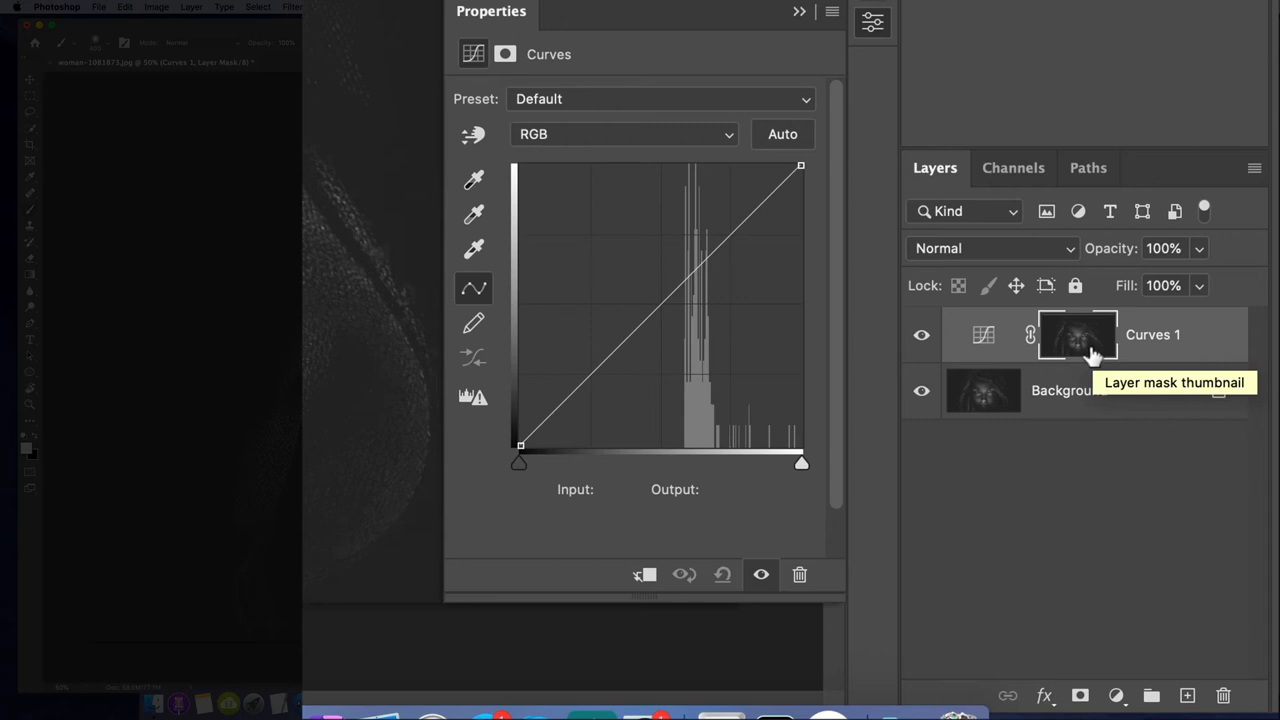
pyautogui.click(663, 296)
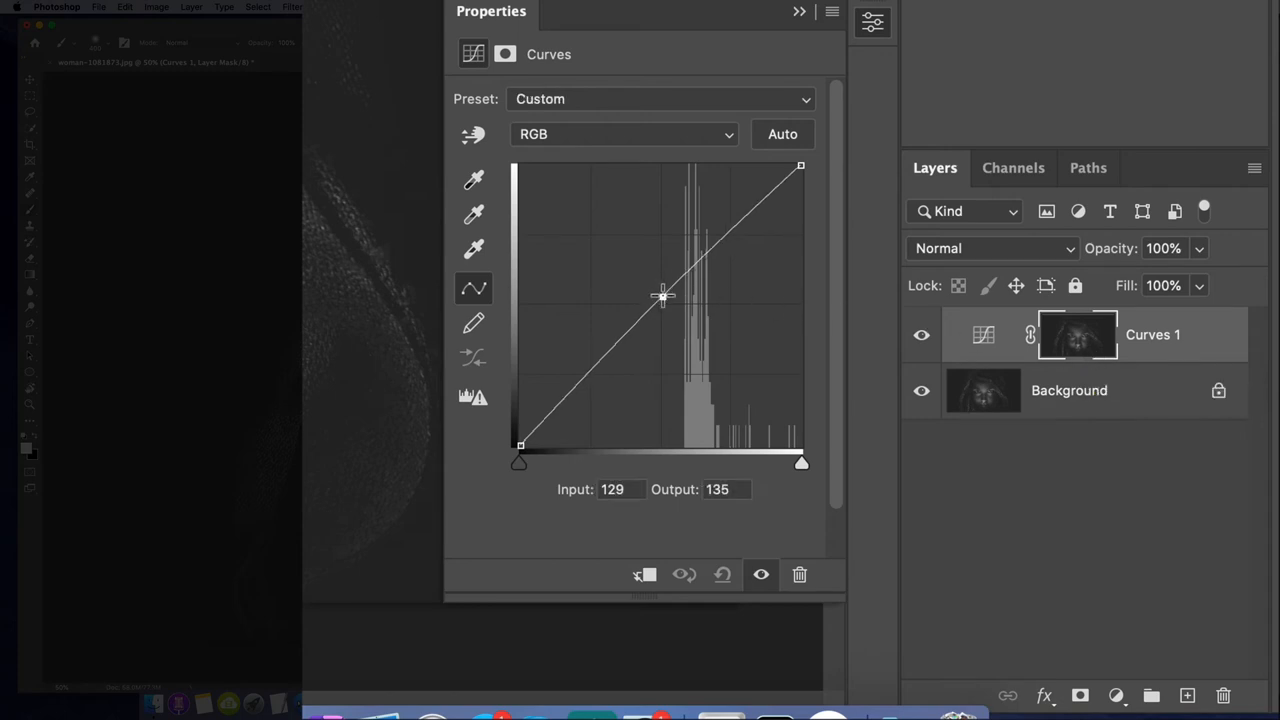
pyautogui.moveTo(663, 296); pyautogui.dragTo(633, 258)
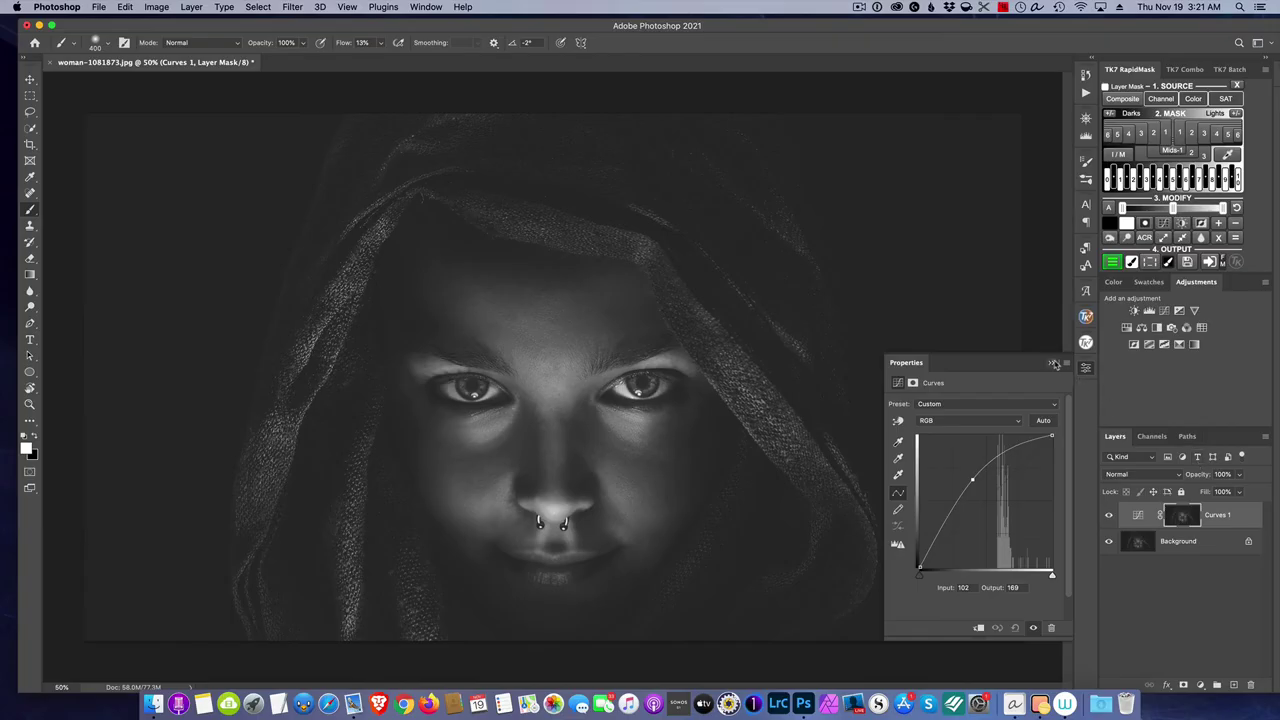
pyautogui.click(1062, 350)
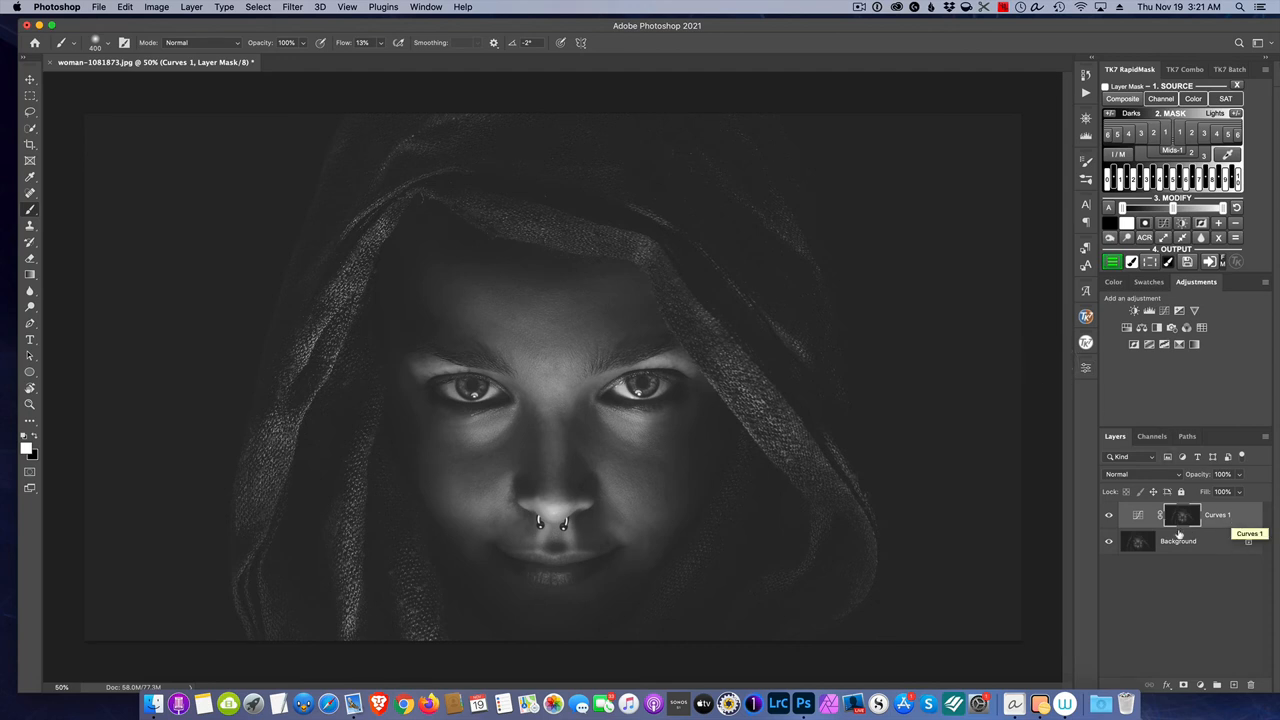
# - Toggle Curves 1 off and on to compare, then target the adjustment rather than its mask
pyautogui.click(1108, 515)
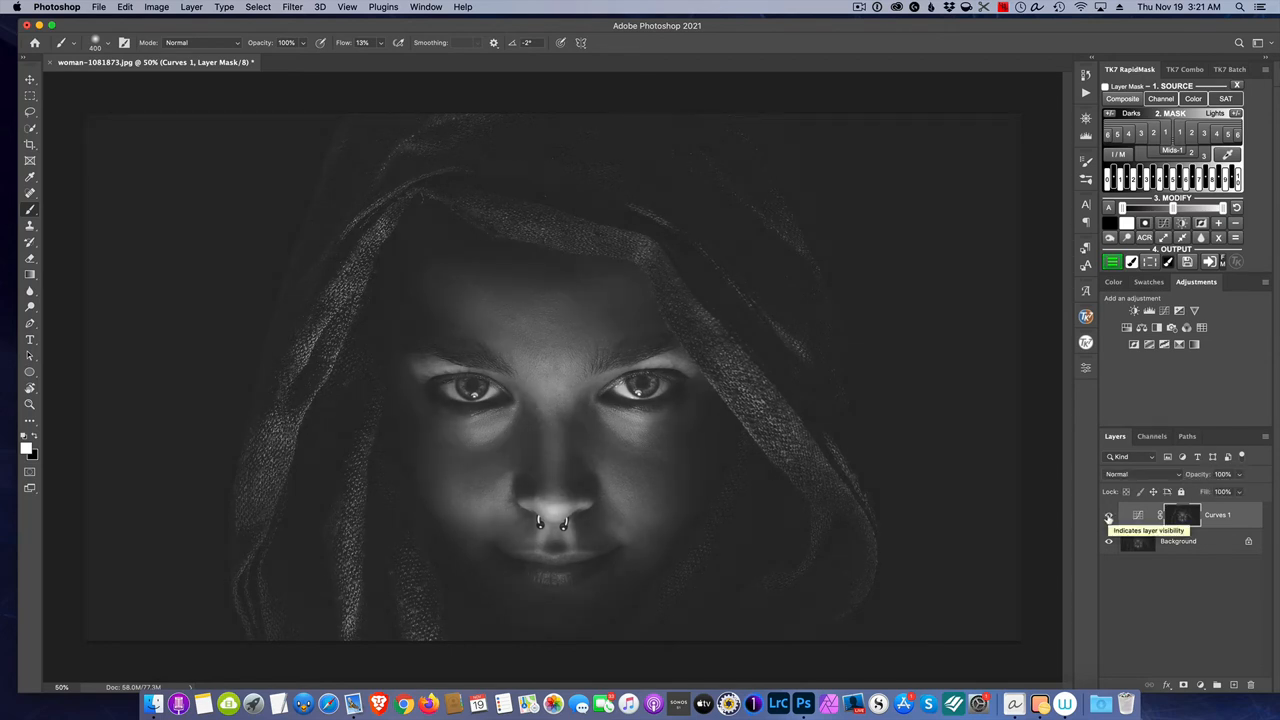
pyautogui.click(1108, 517)
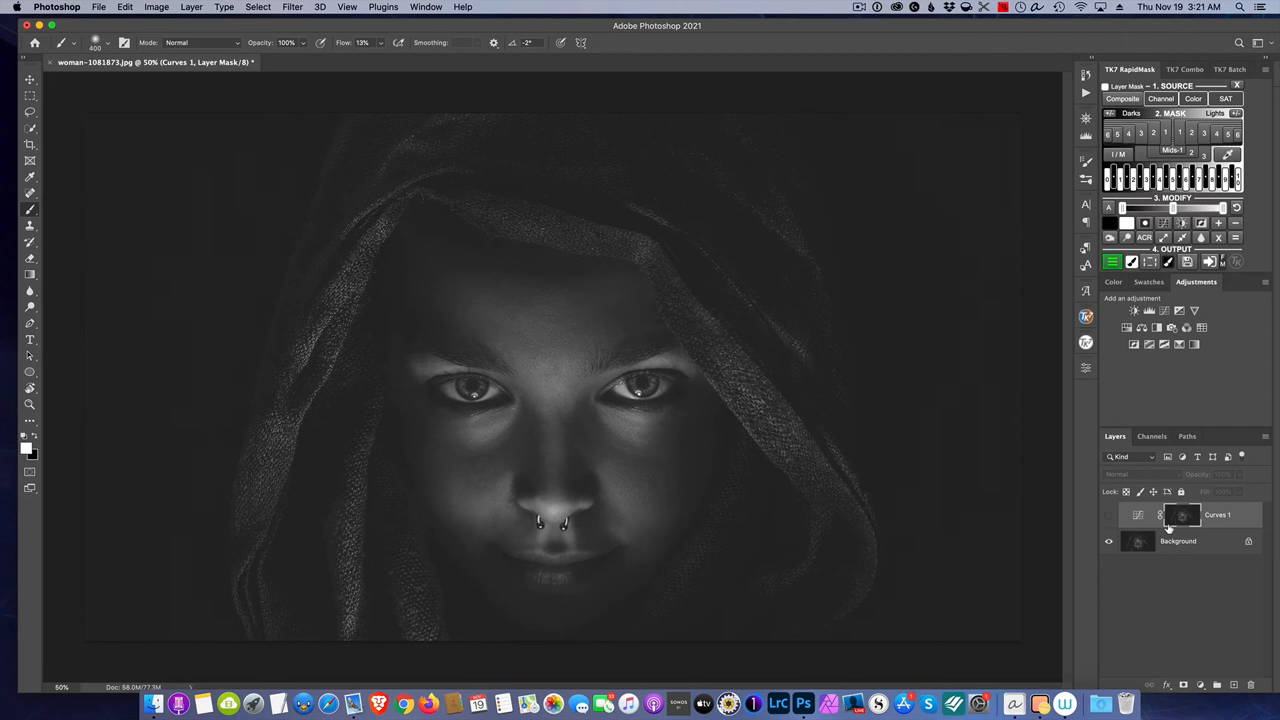
pyautogui.click(1108, 515)
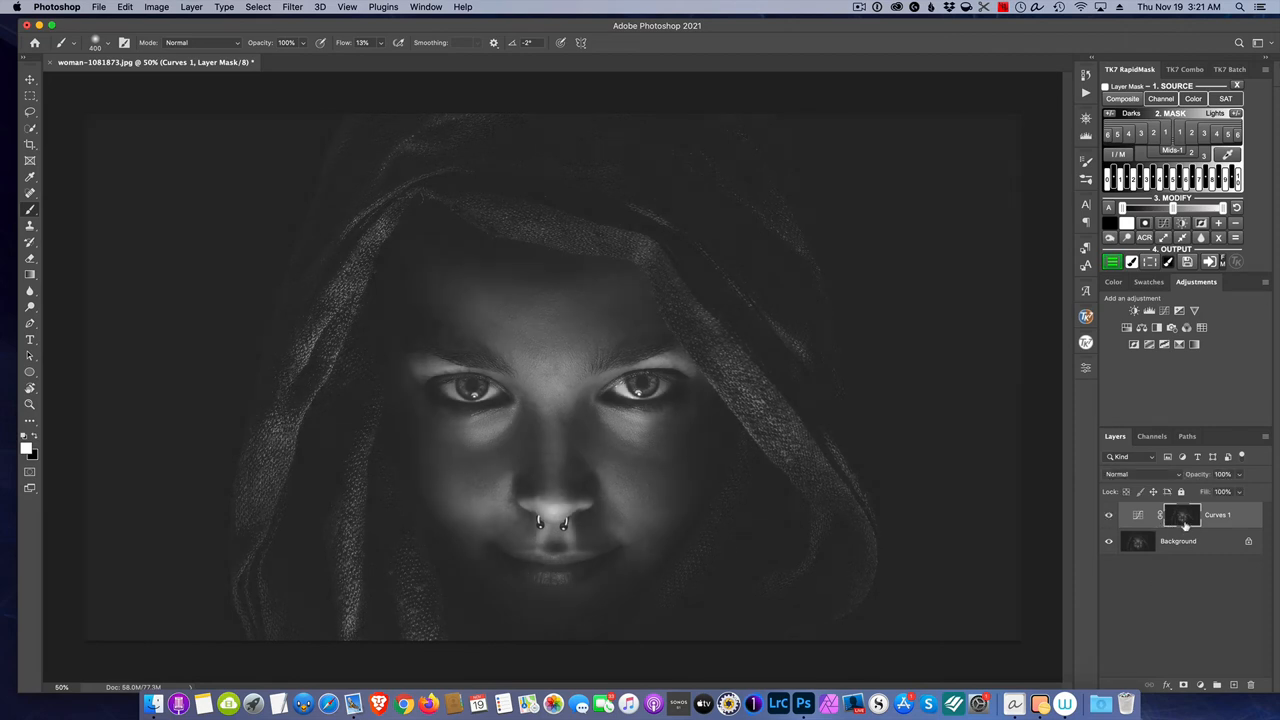
pyautogui.click(1214, 519)
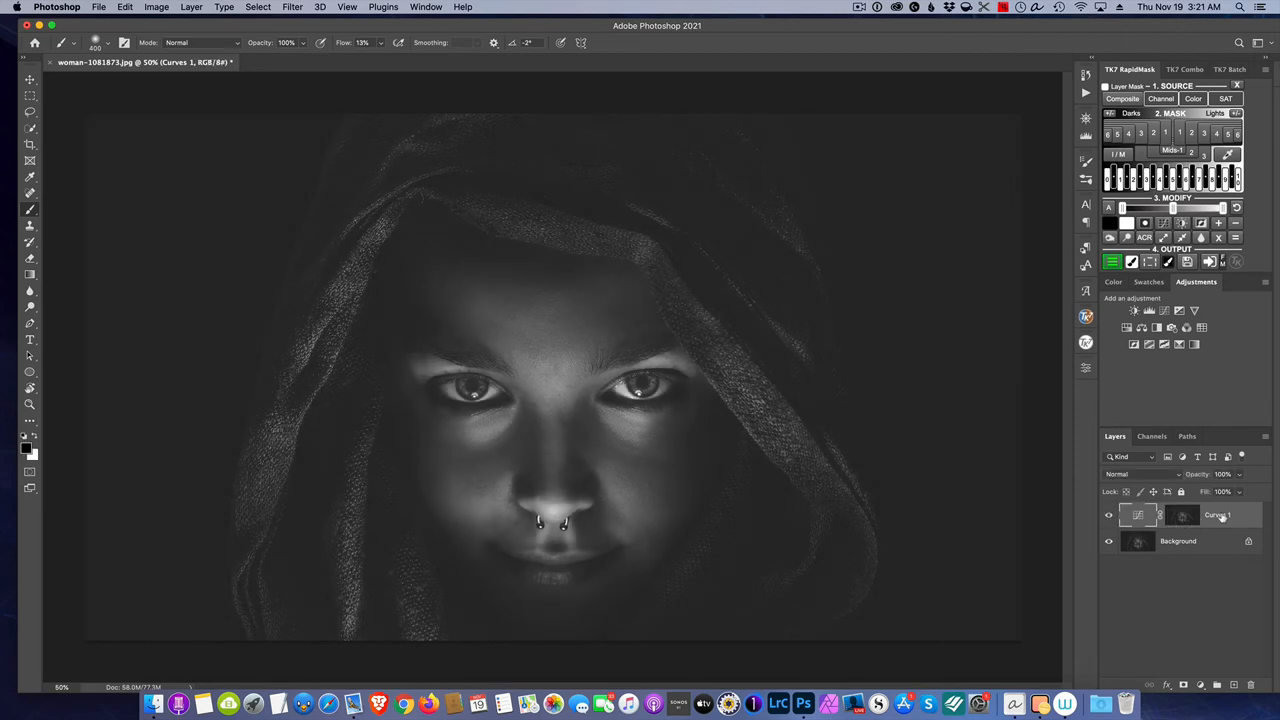
# - Duplicate Curves 1, invert the copy's mask and pull its curve down to darken the shadows
pyautogui.press('super+j')
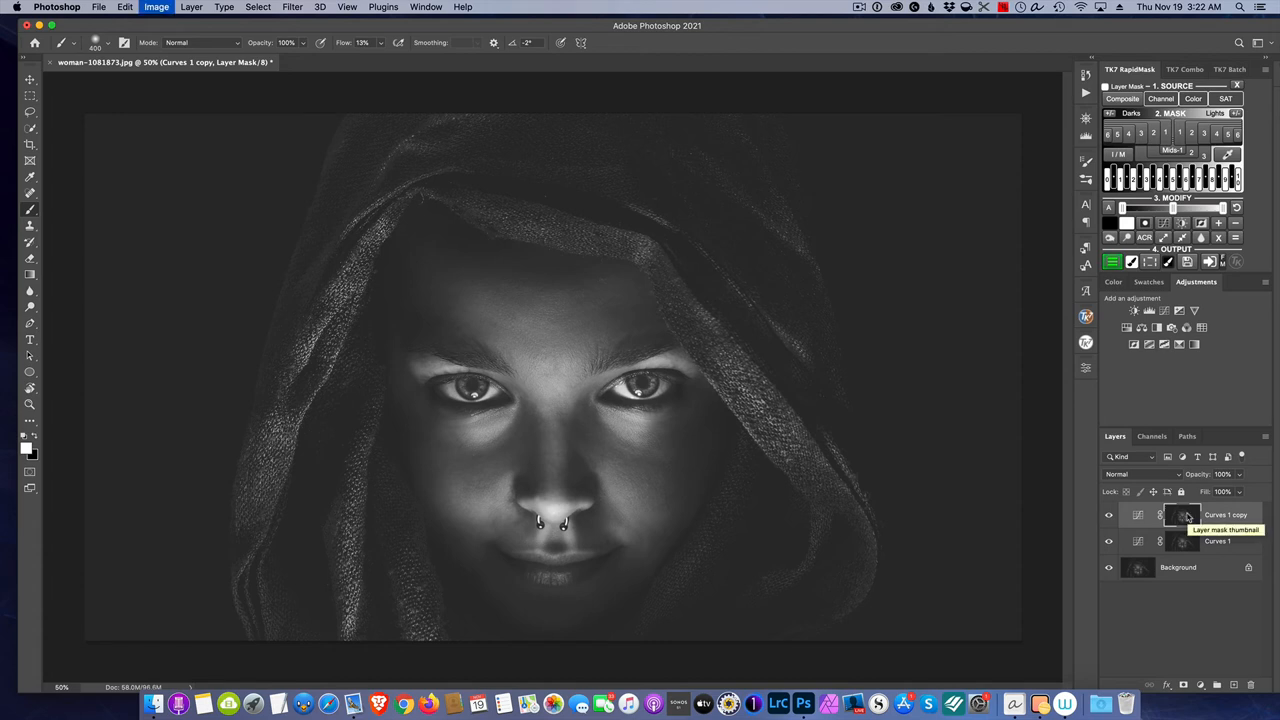
pyautogui.press('super+i')
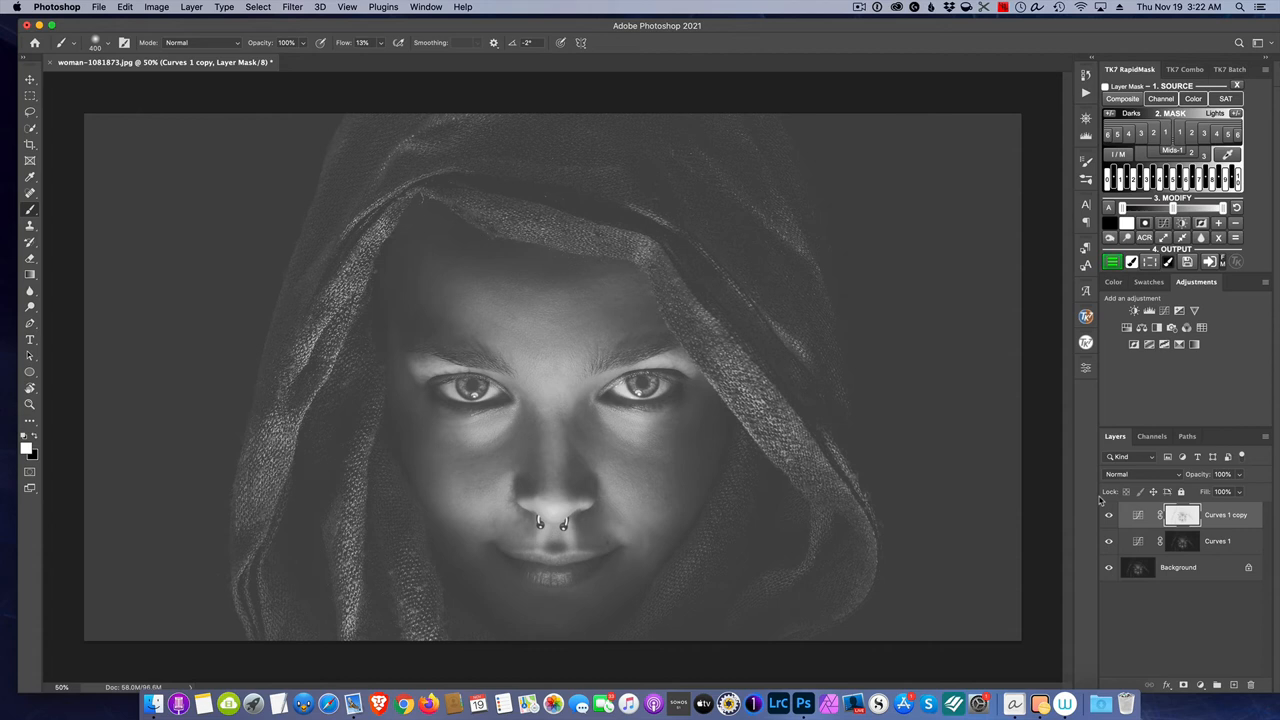
pyautogui.doubleClick(1138, 516)
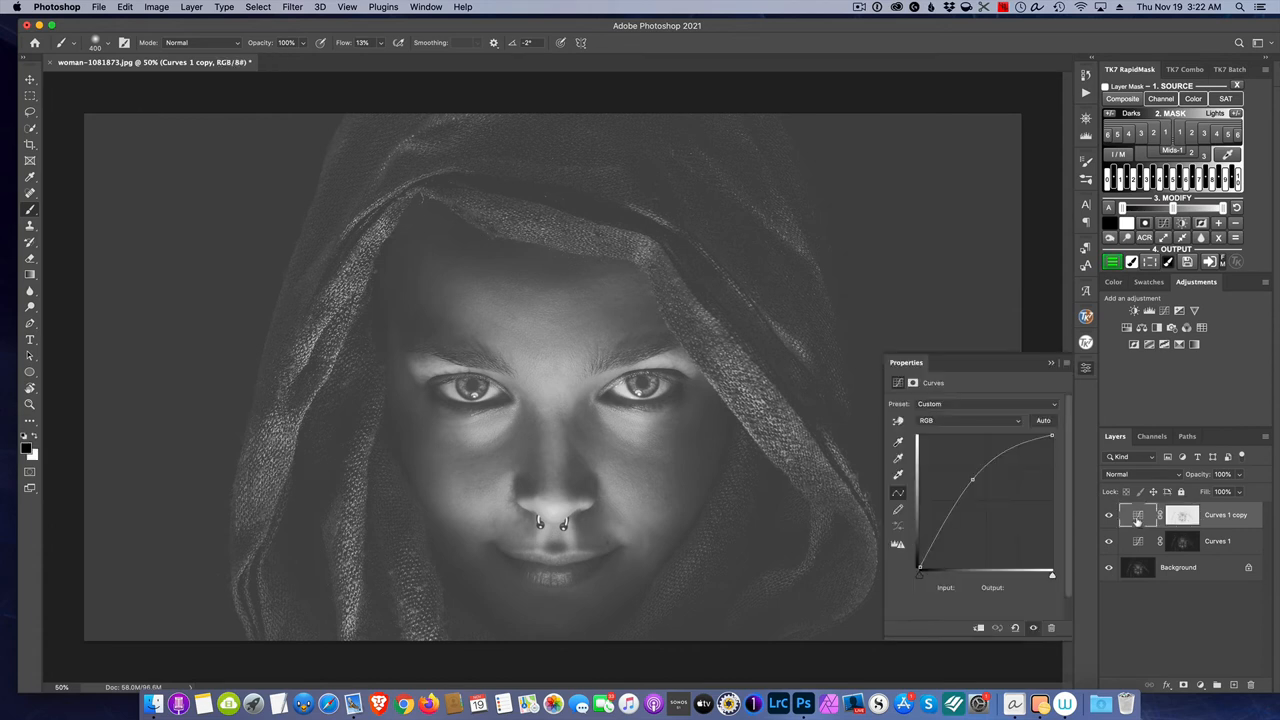
pyautogui.click(971, 481)
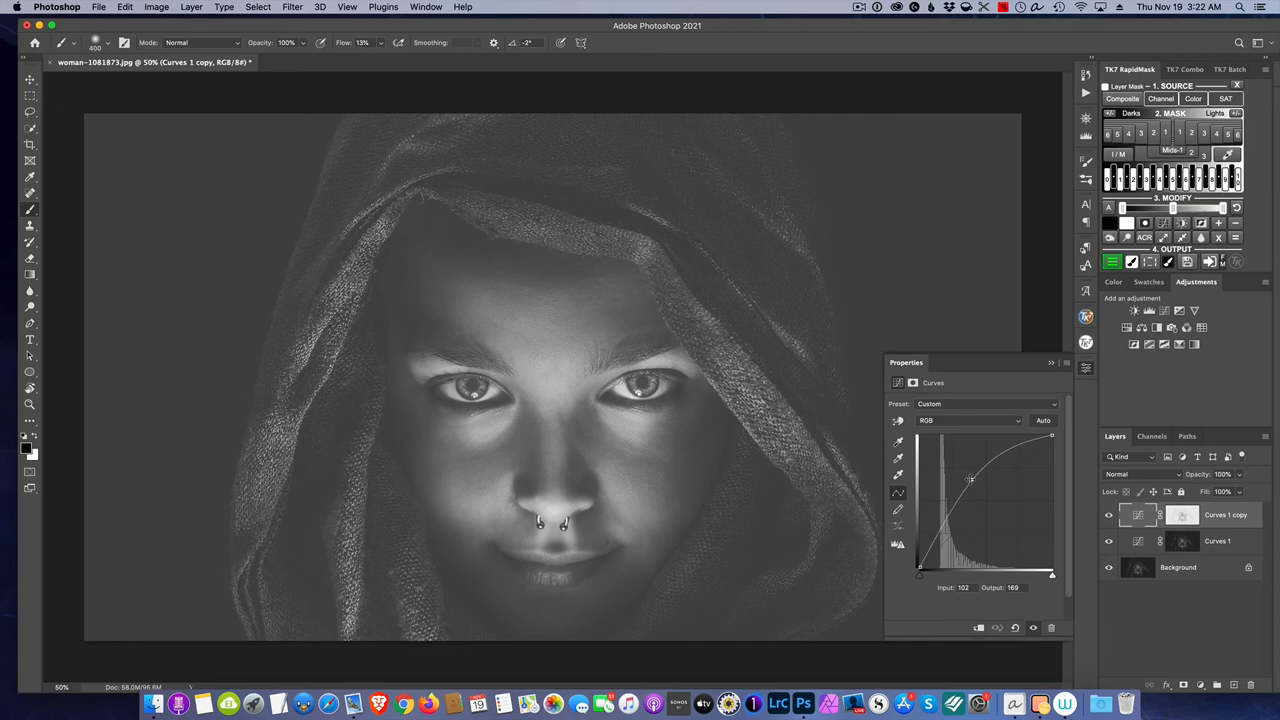
pyautogui.moveTo(971, 481); pyautogui.dragTo(991, 521)
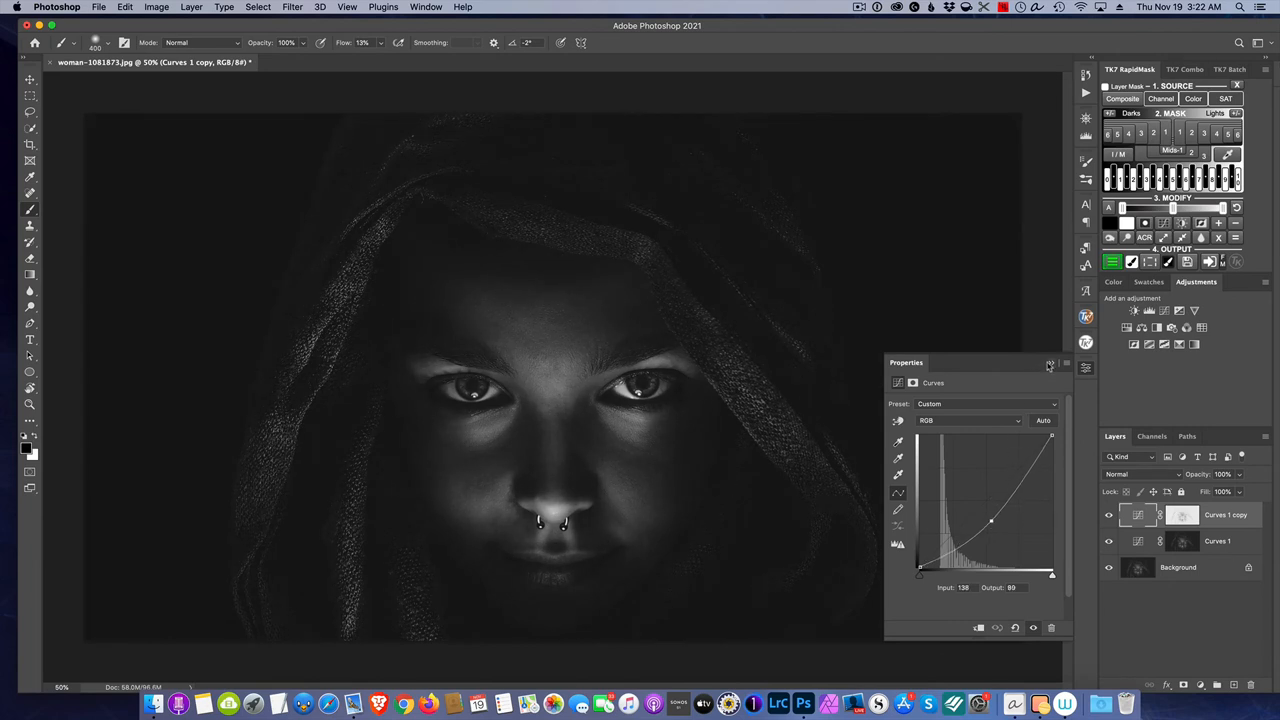
pyautogui.click(1049, 364)
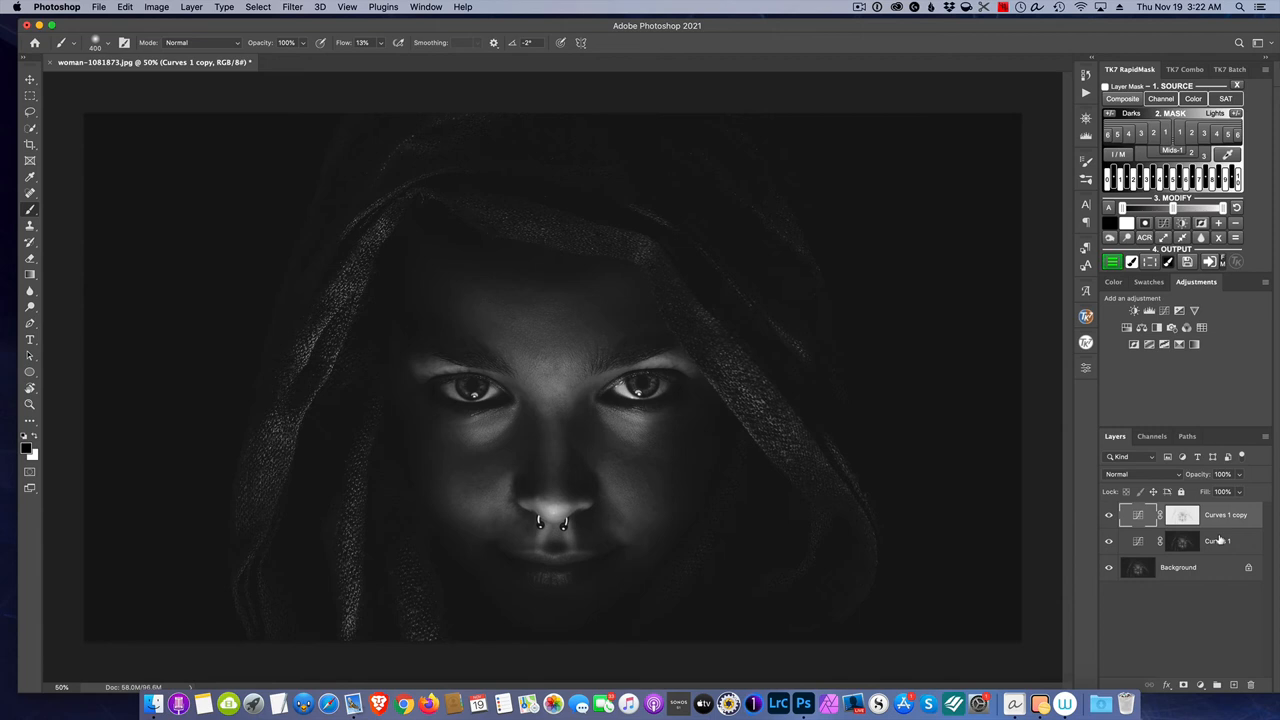
# - Group both Curves layers into Group 1, compare it off and on, and expand it
pyautogui.keyDown('shift'); pyautogui.click(1219, 540); pyautogui.keyUp('shift')
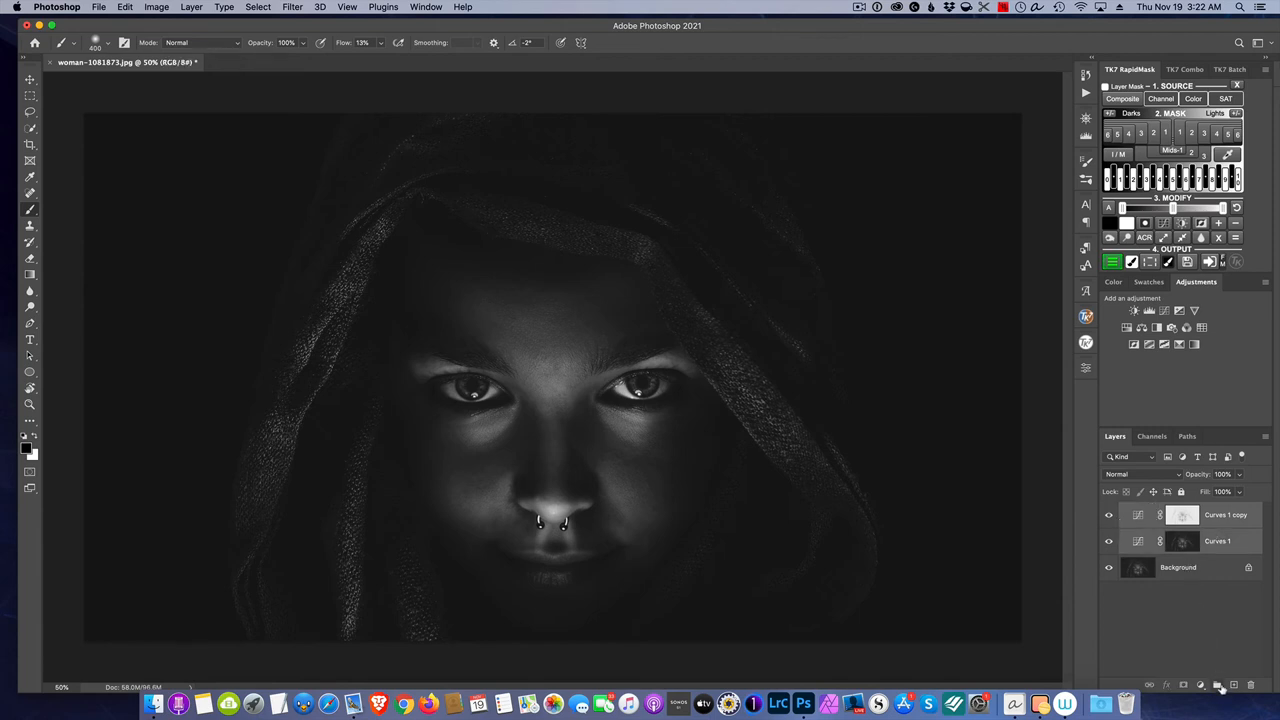
pyautogui.click(1220, 687)
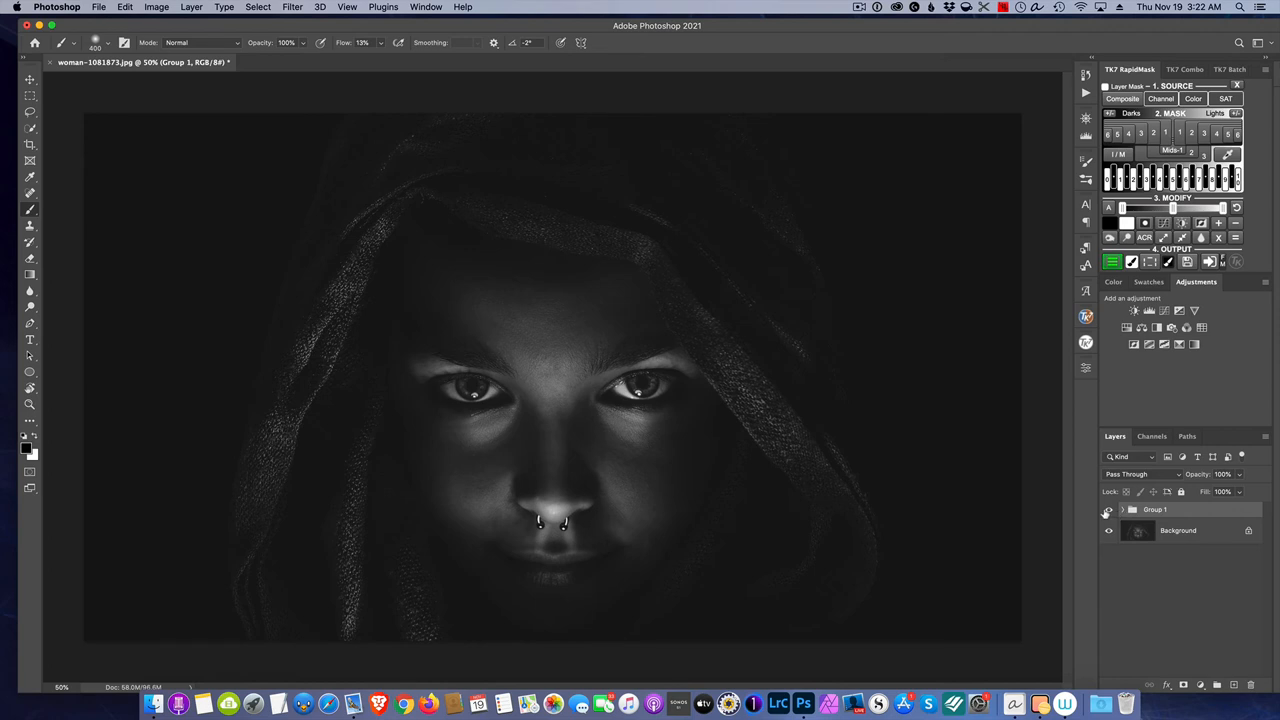
pyautogui.click(1107, 510)
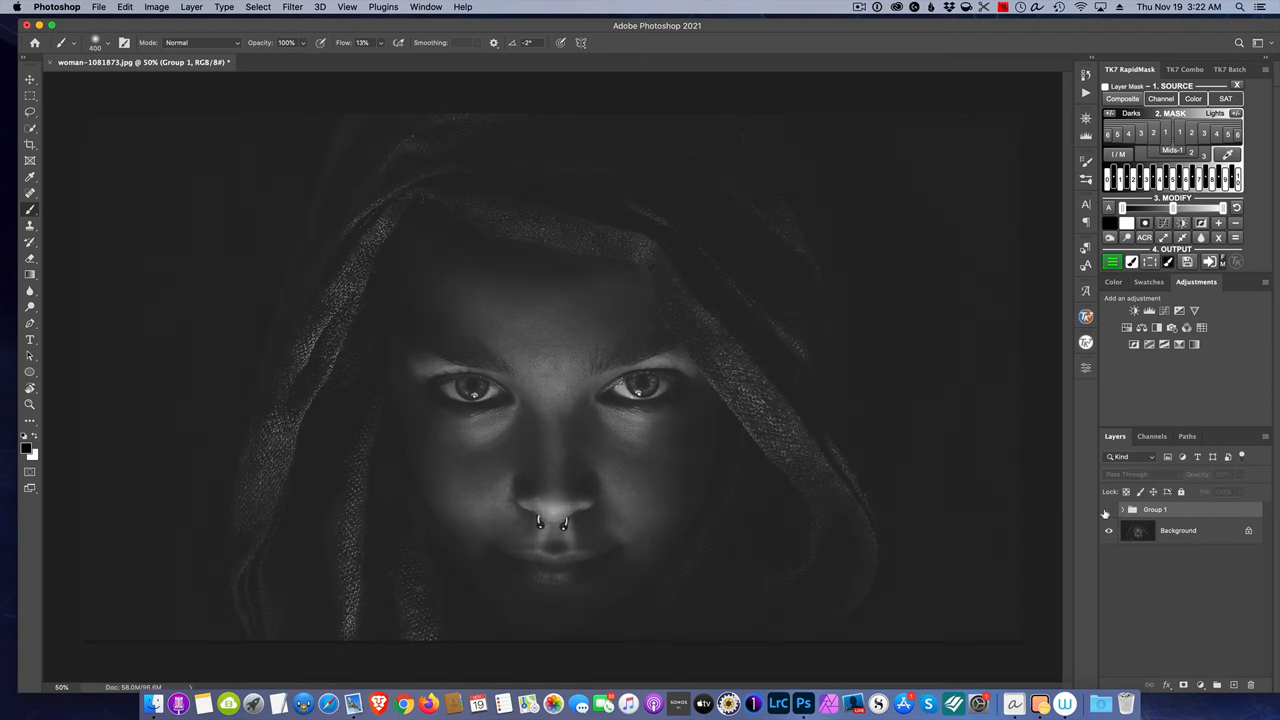
pyautogui.click(1106, 510)
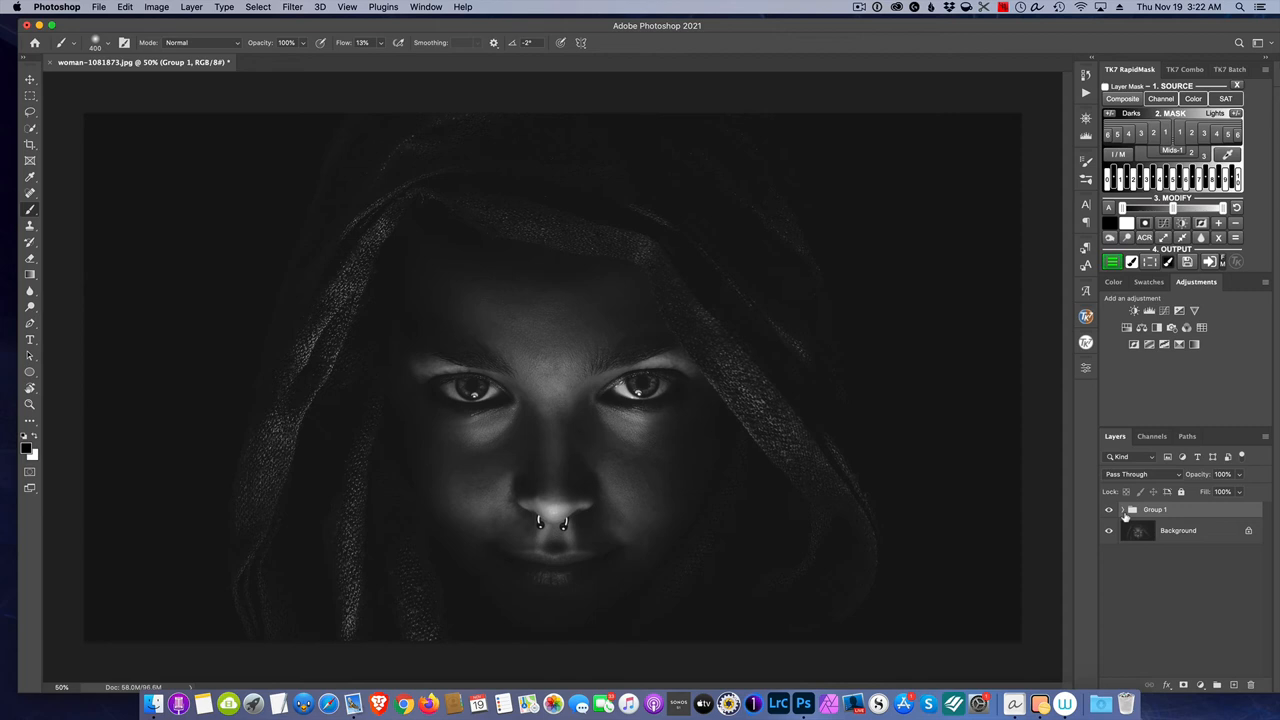
pyautogui.click(1123, 510)
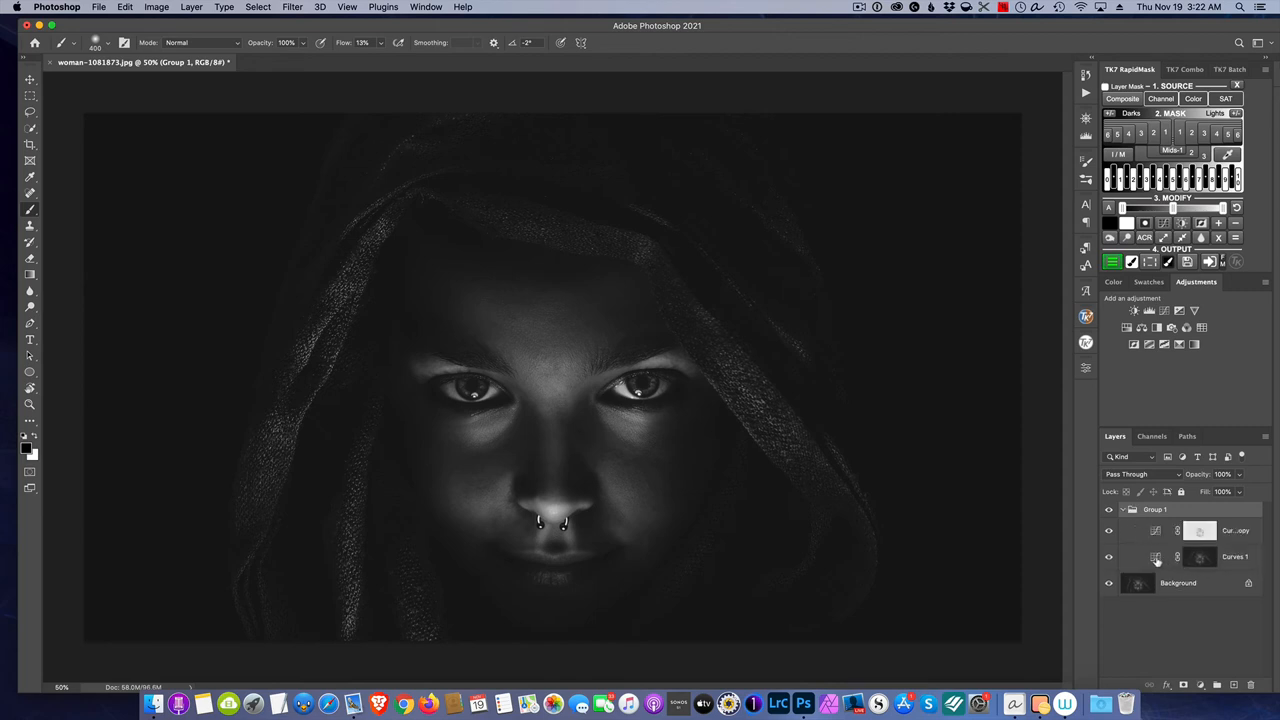
# - Tone down Curves 1's brightening and pull the copy's curve lower to deepen the shadows
pyautogui.doubleClick(1158, 558)
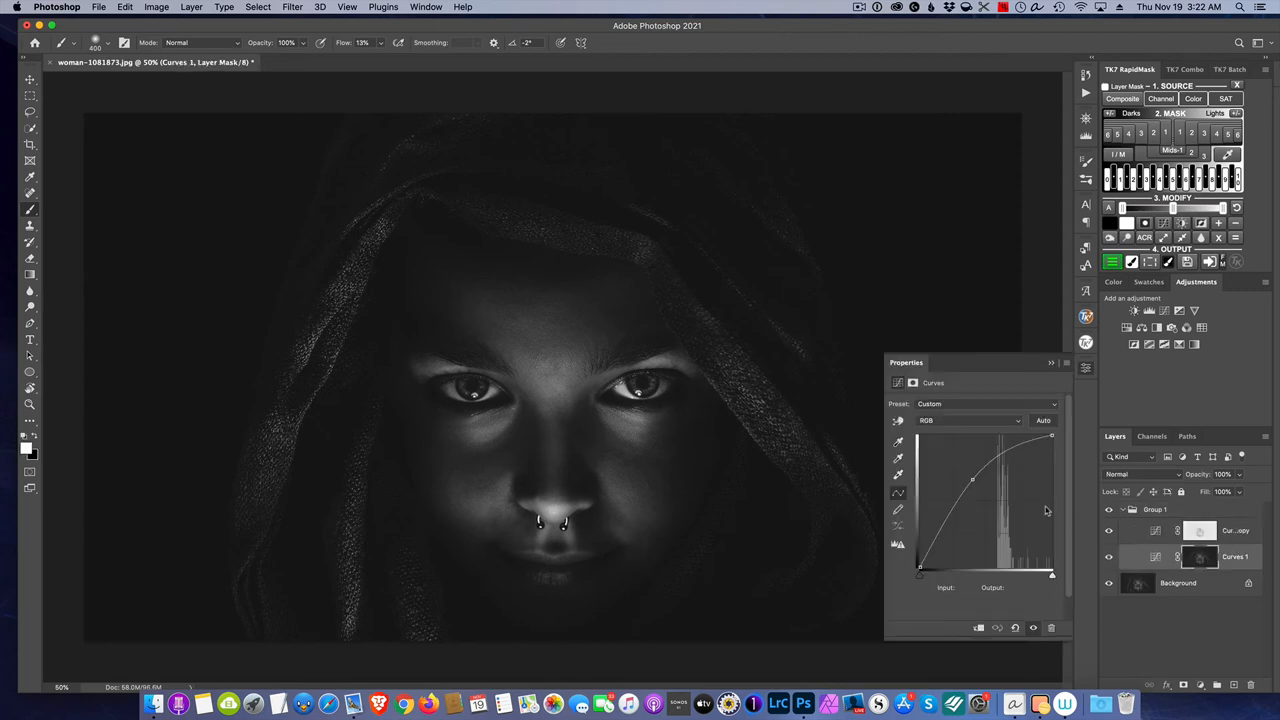
pyautogui.moveTo(971, 478); pyautogui.dragTo(986, 493)
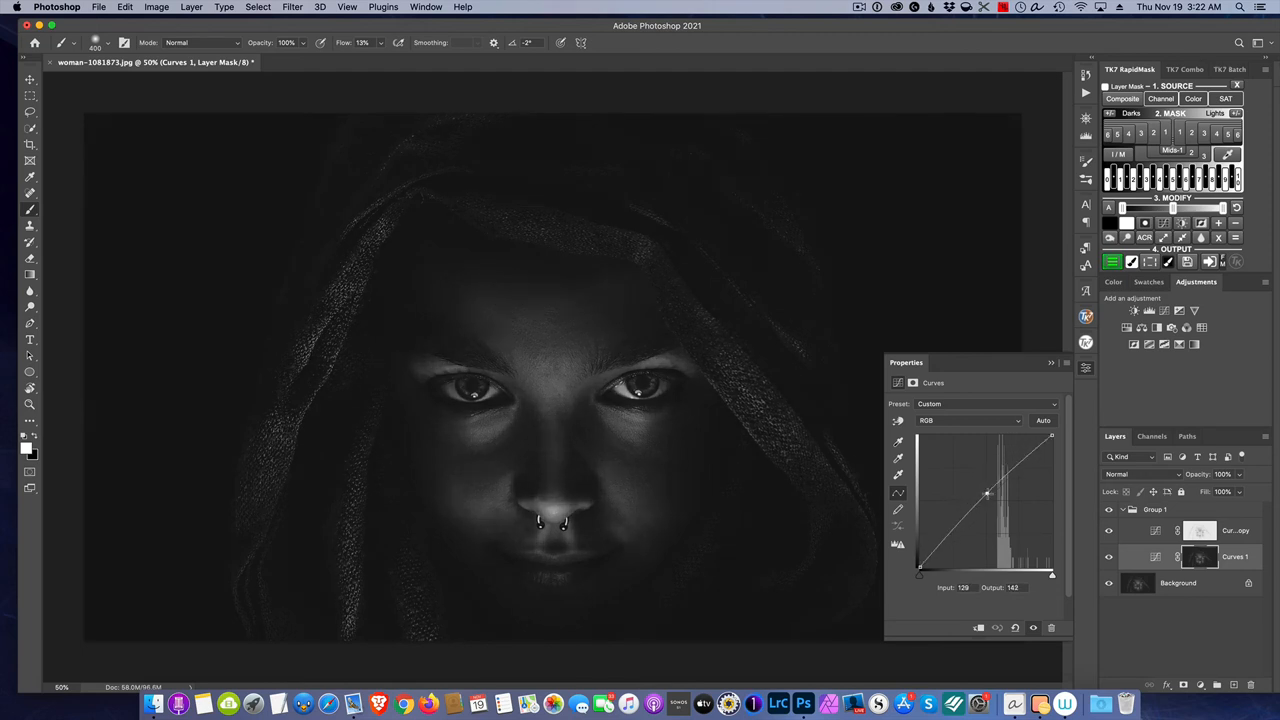
pyautogui.click(1155, 532)
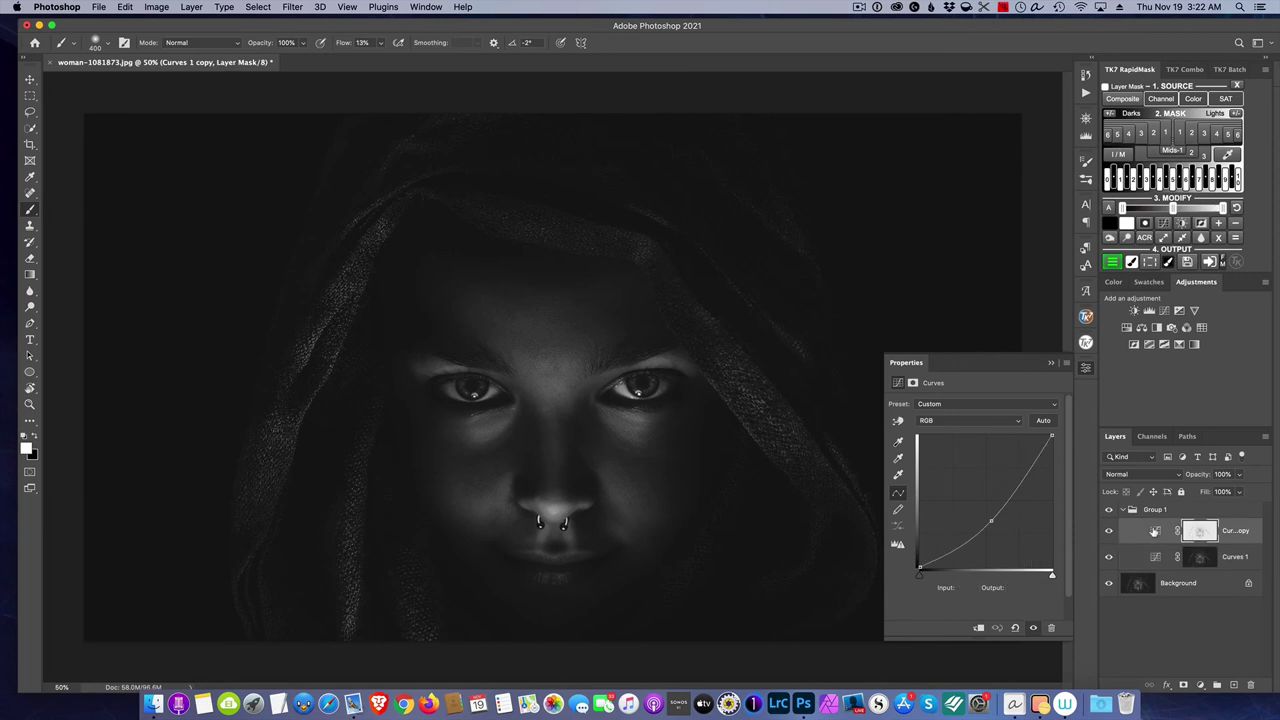
pyautogui.click(991, 521)
pyautogui.moveTo(991, 521); pyautogui.dragTo(986, 538)
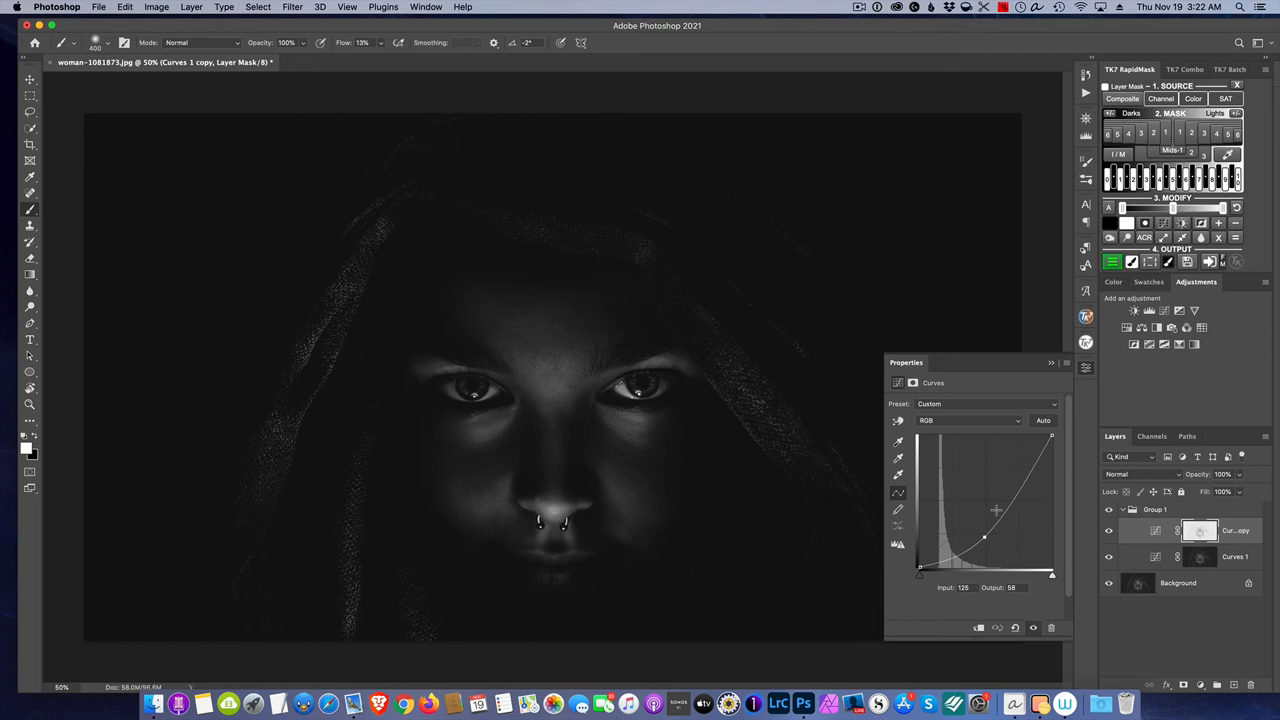
pyautogui.click(1051, 362)
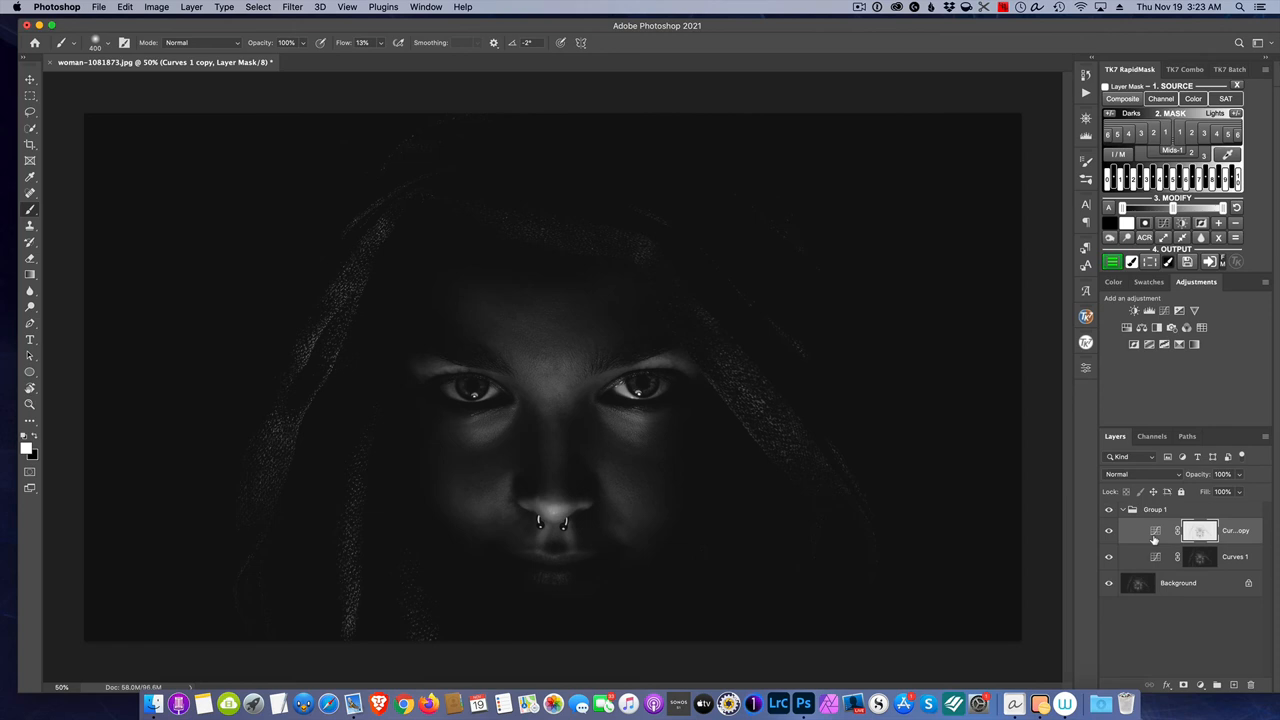
# - Ease the copy's darkening slightly and raise Curves 1's curve to brighten the lit face more
pyautogui.doubleClick(1155, 538)
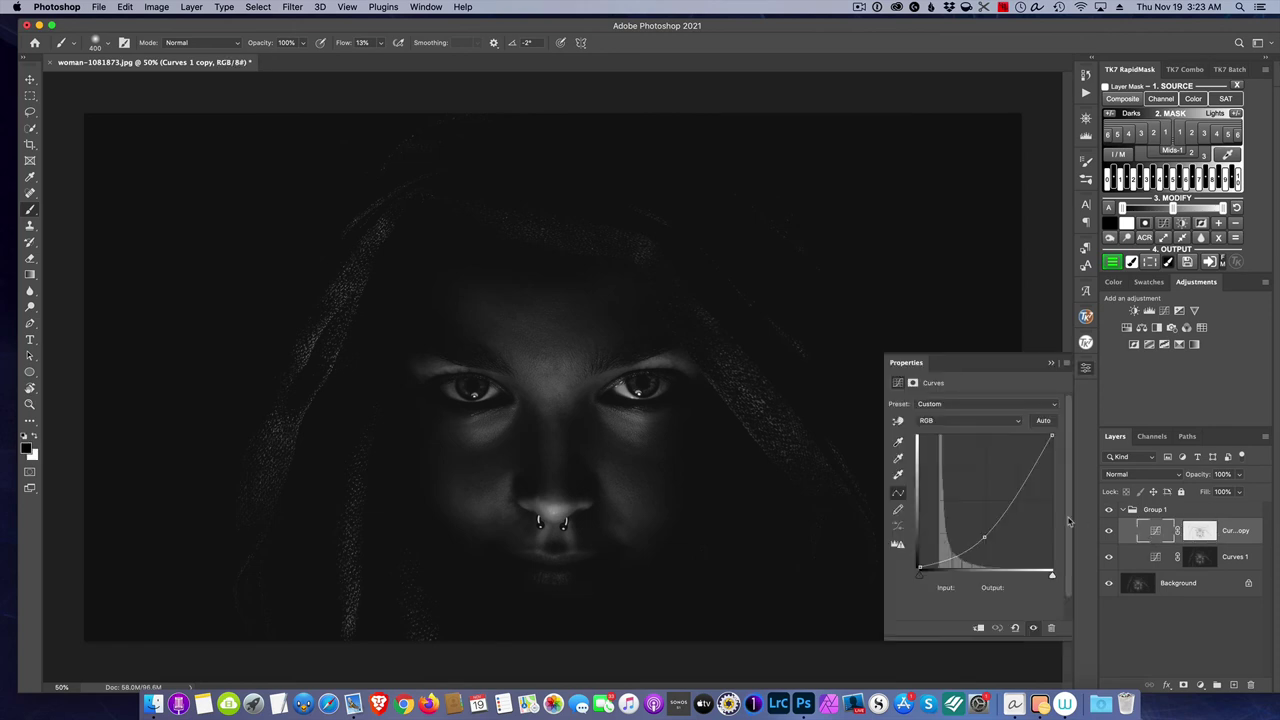
pyautogui.click(985, 534)
pyautogui.moveTo(985, 534); pyautogui.dragTo(983, 528)
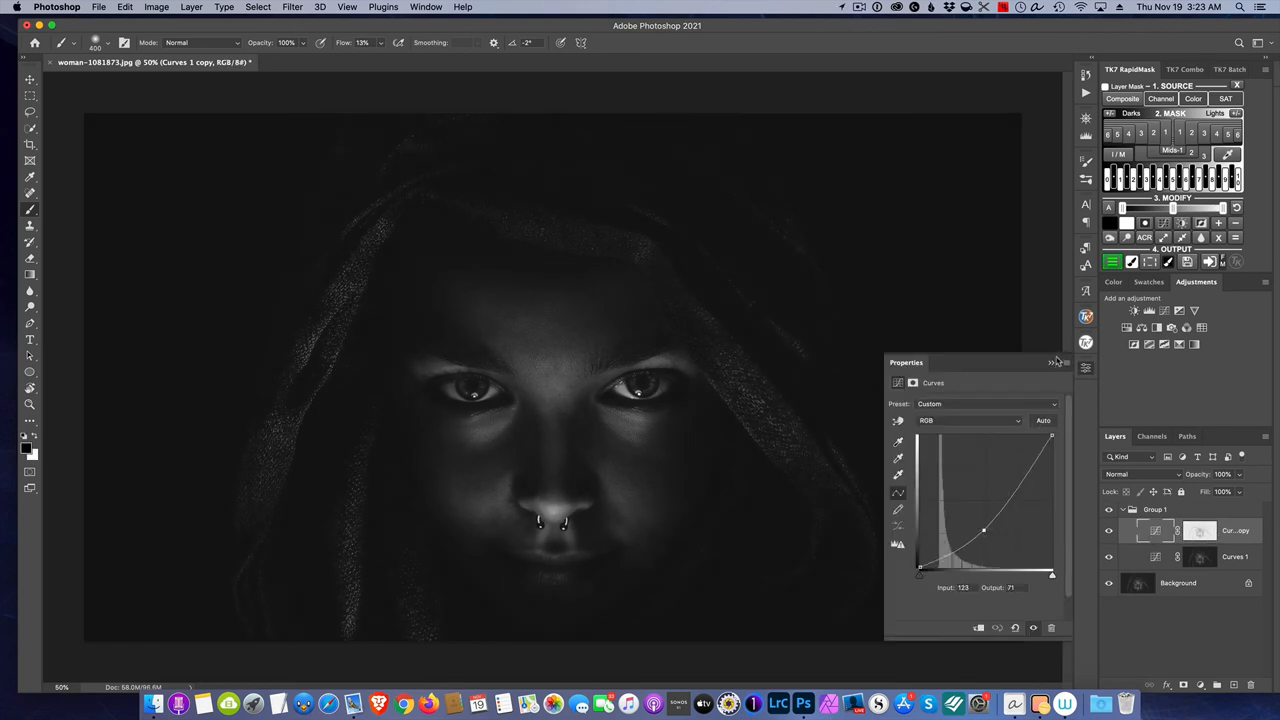
pyautogui.click(1158, 556)
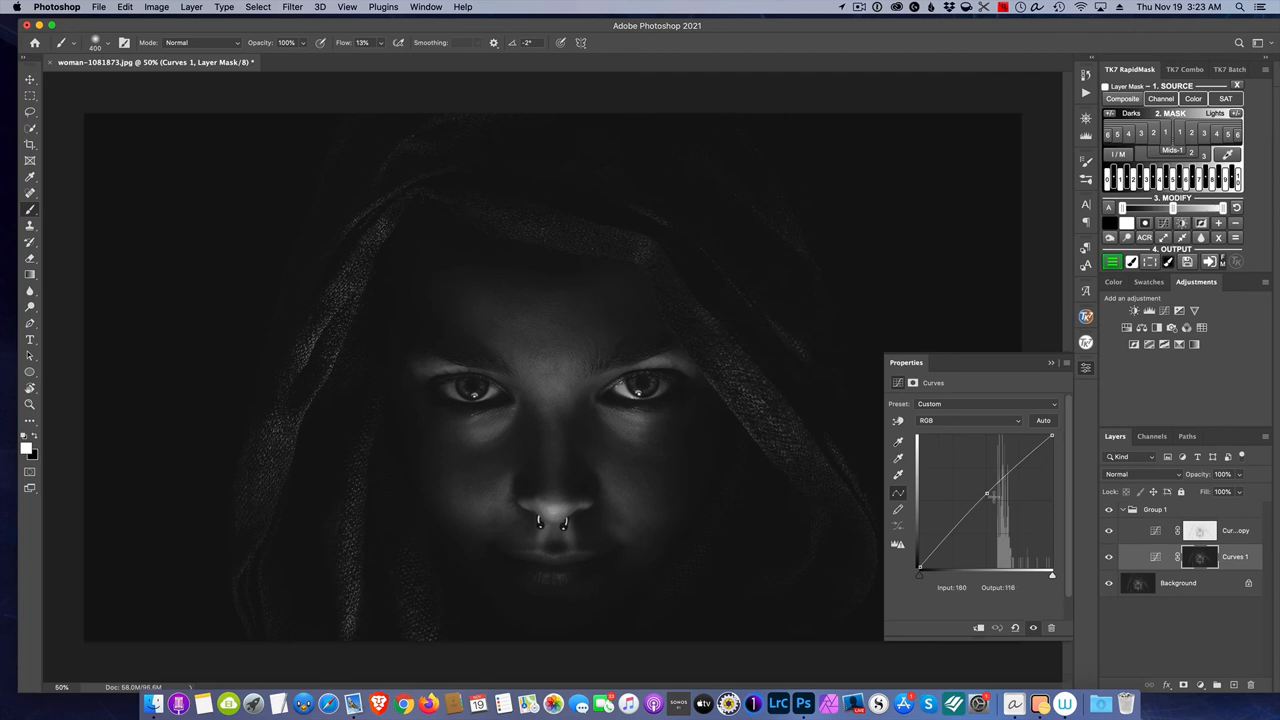
pyautogui.moveTo(986, 493); pyautogui.dragTo(970, 476)
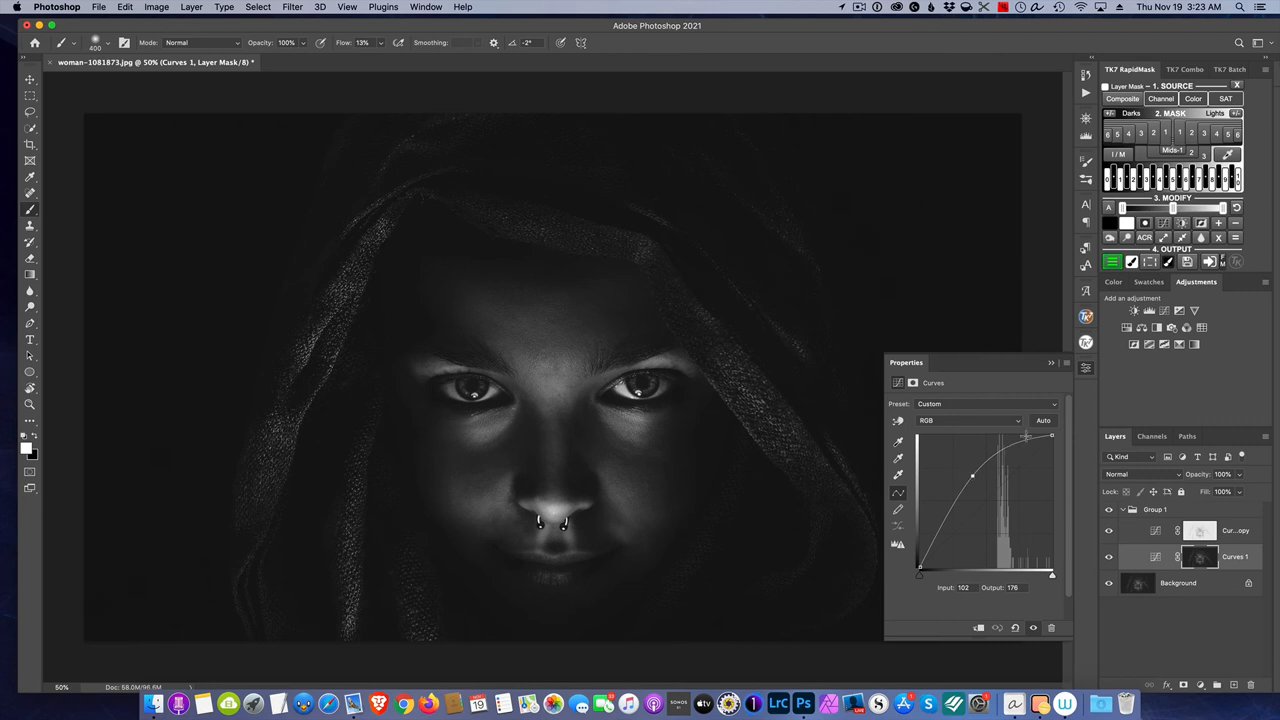
pyautogui.click(1051, 362)
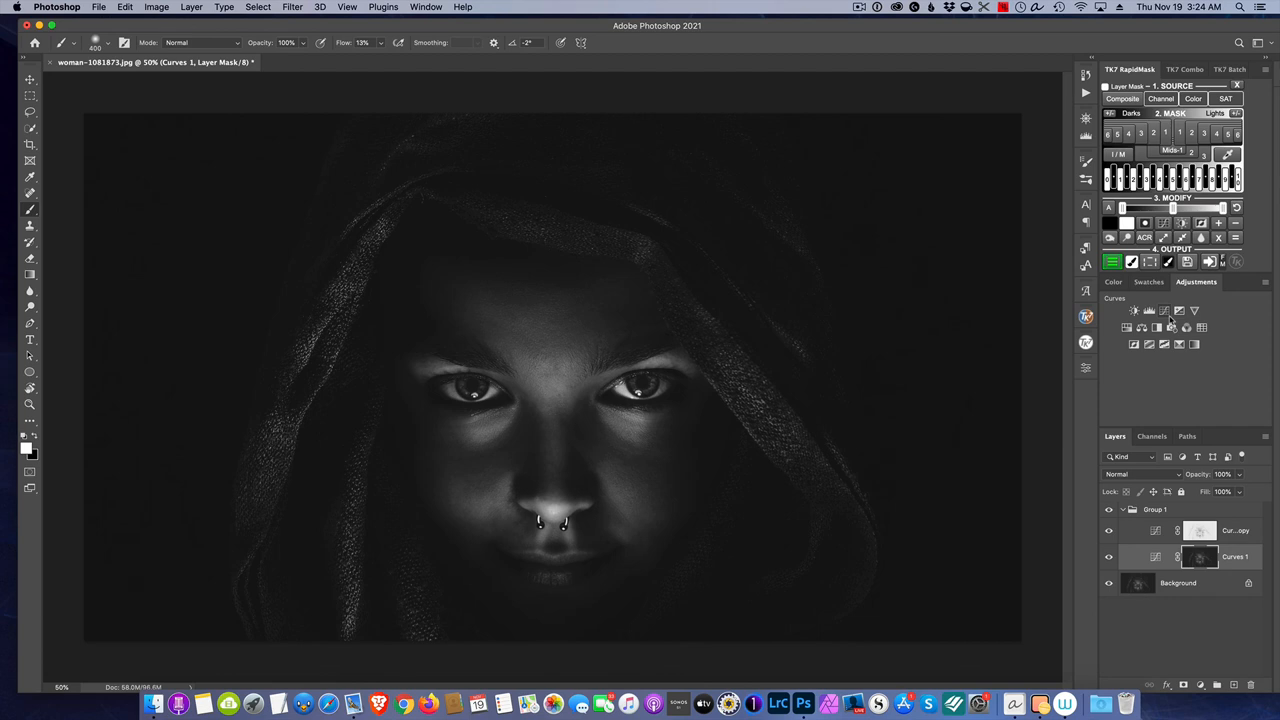
pyautogui.click(1108, 510)
pyautogui.click(1108, 510)
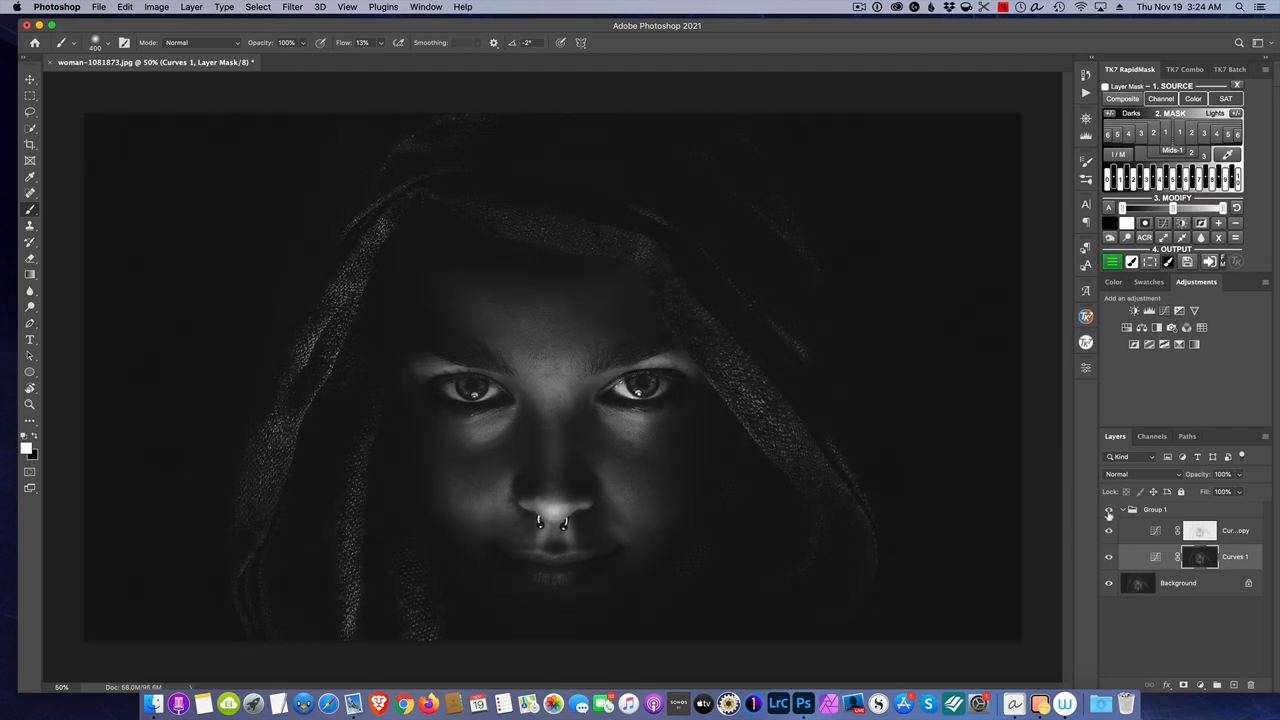